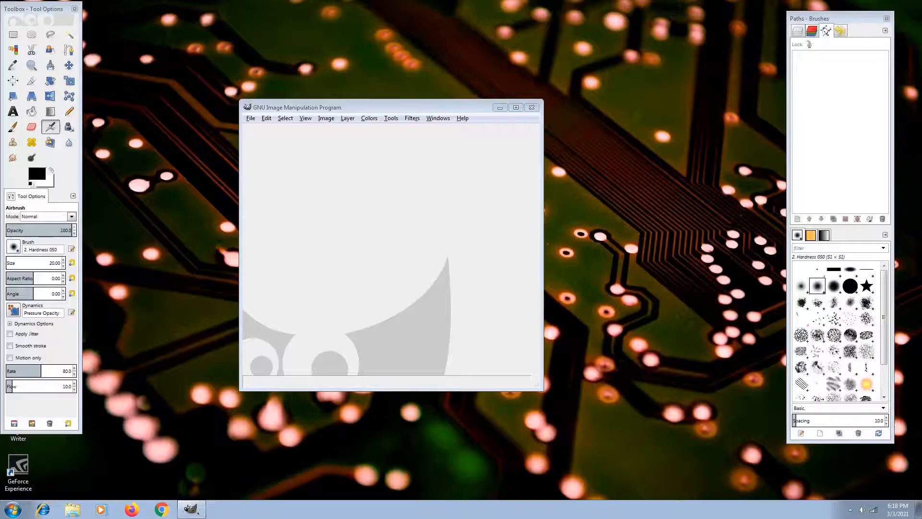
Open the image successful-2670059_1280.jpg
click(67, 68)
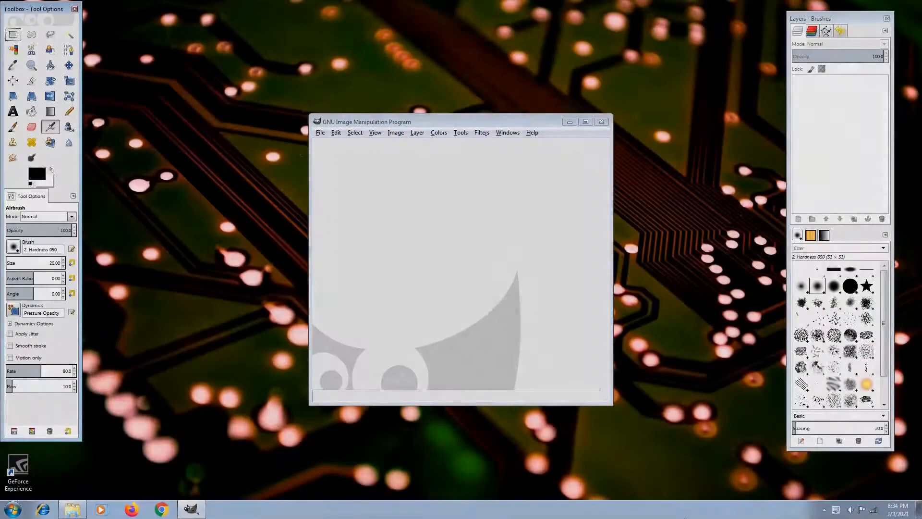
click(321, 135)
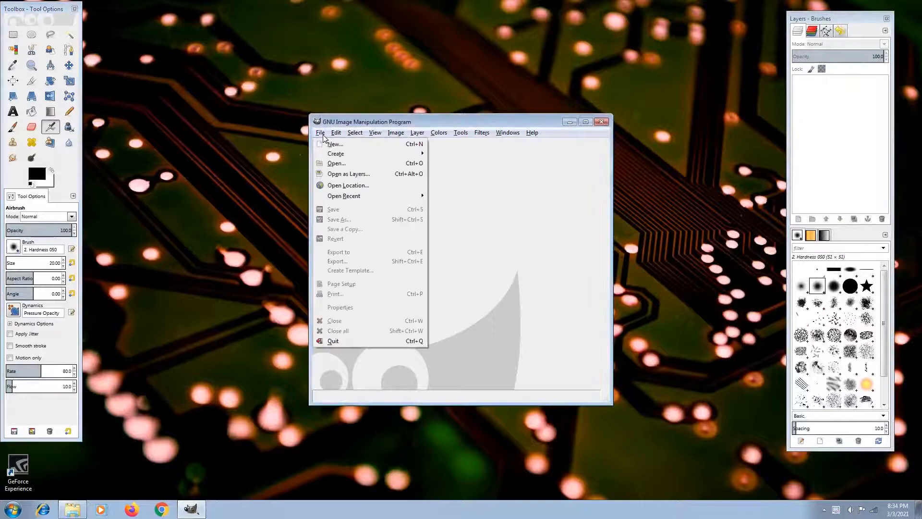
click(336, 163)
click(221, 74)
click(410, 292)
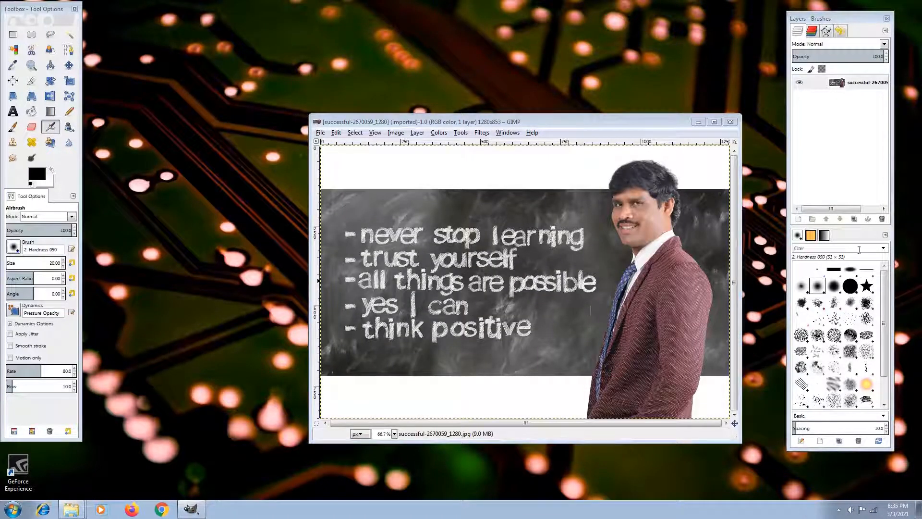
Add a new transparent layer named "firstlayer" above the photo layer
right_click(842, 100)
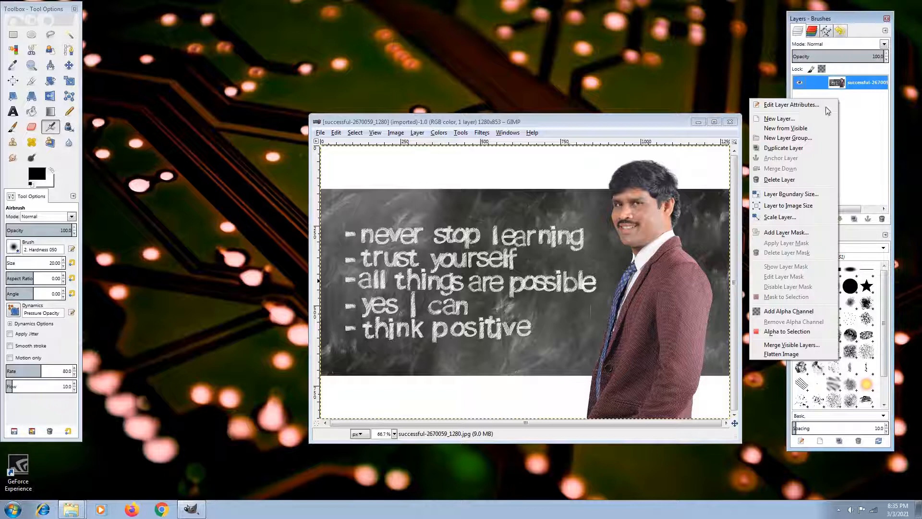
click(810, 119)
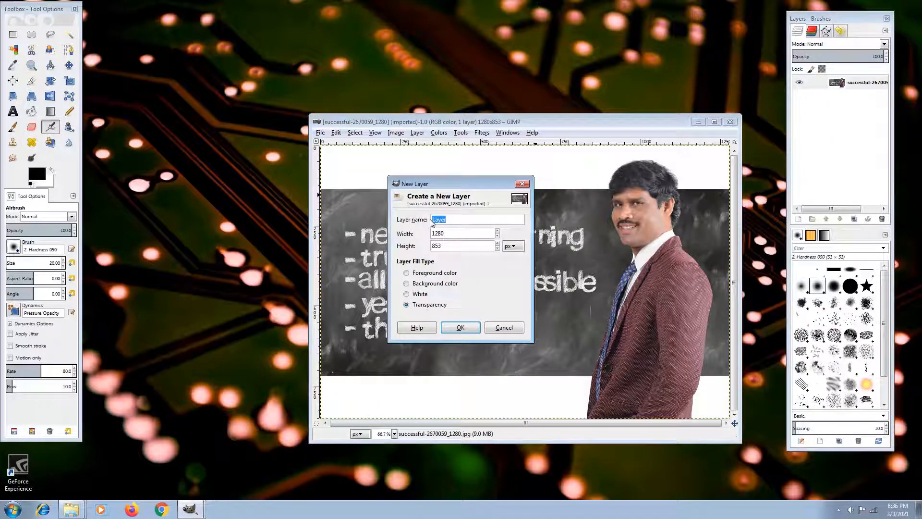
text(firstlayer)
click(454, 329)
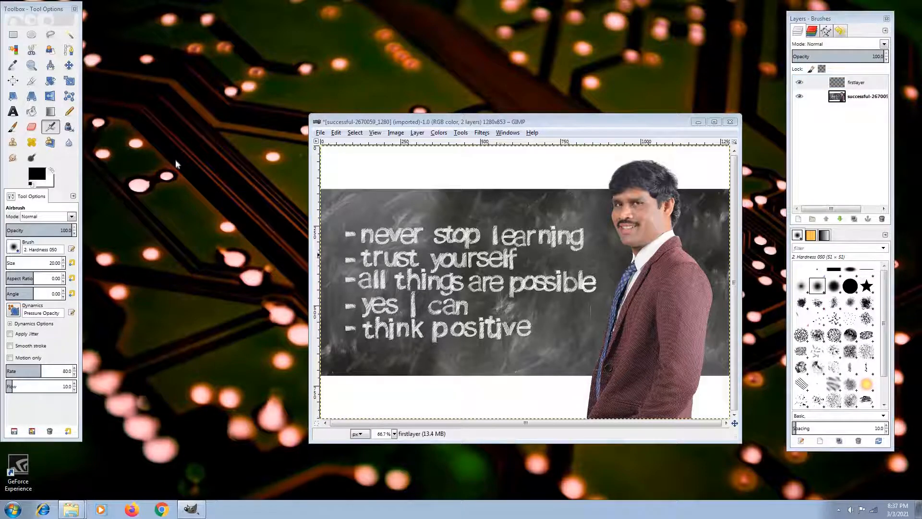
Draw a black flower outline on firstlayer with the Pencil, over the middle of the chalkboard
click(69, 112)
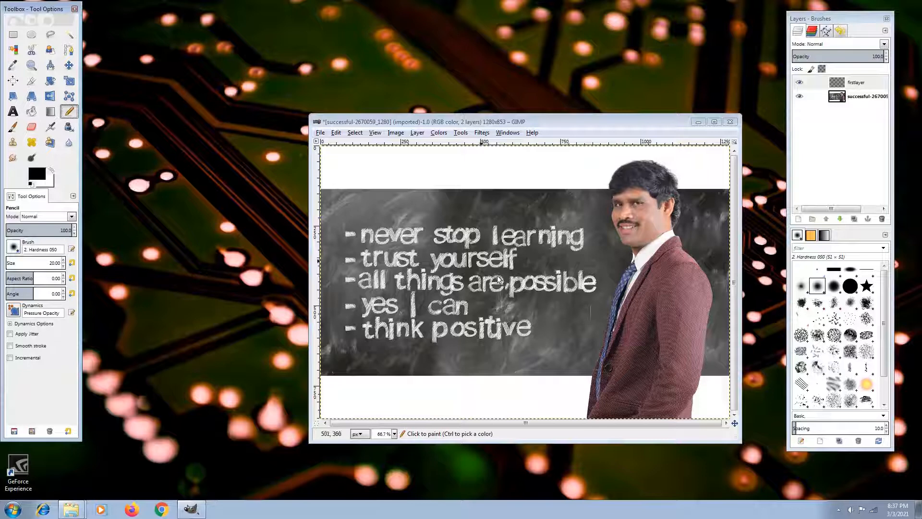
mouse_move(499, 275)
mouse_down()
mouse_move(485, 245)
mouse_move(506, 222)
mouse_move(583, 288)
mouse_move(577, 313)
mouse_move(553, 323)
mouse_move(504, 318)
mouse_move(476, 281)
mouse_move(486, 276)
mouse_up()
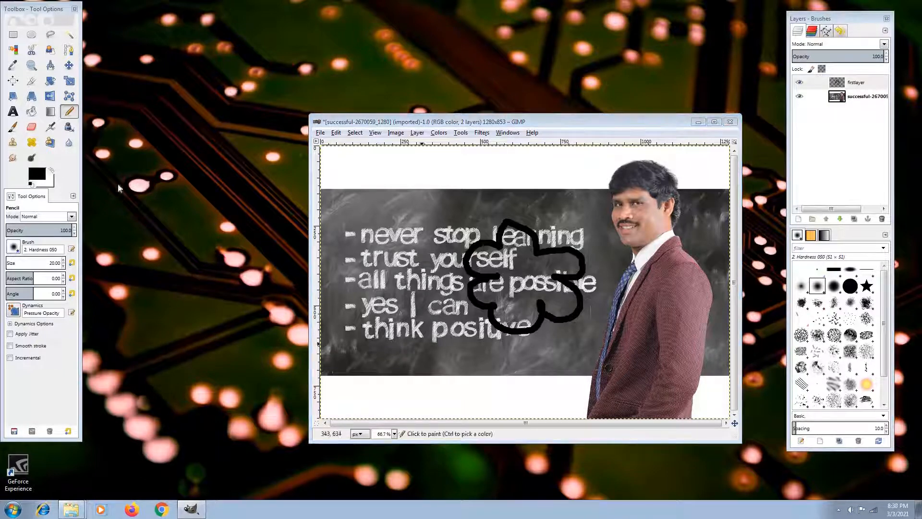
Add the text "testing" at size 50 px in the white area below the chalkboard
click(13, 111)
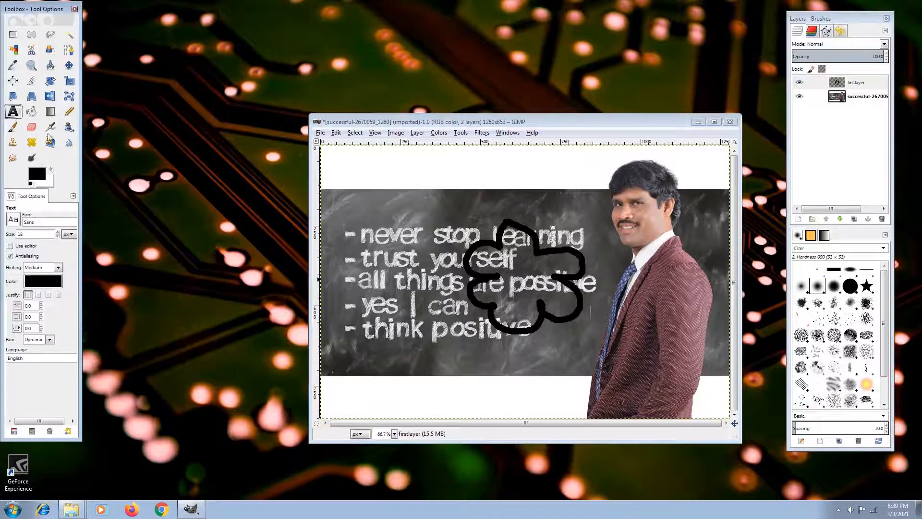
click(476, 387)
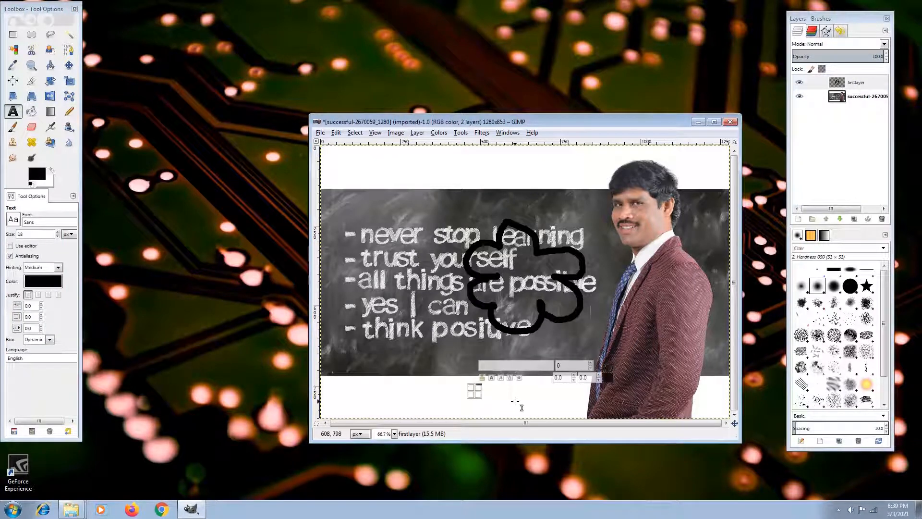
text(testing)
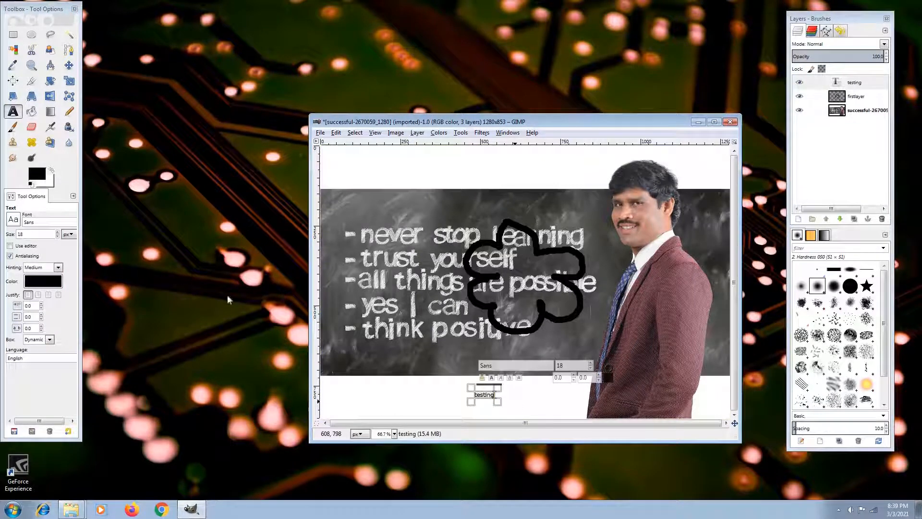
double_click(19, 234)
text(50)
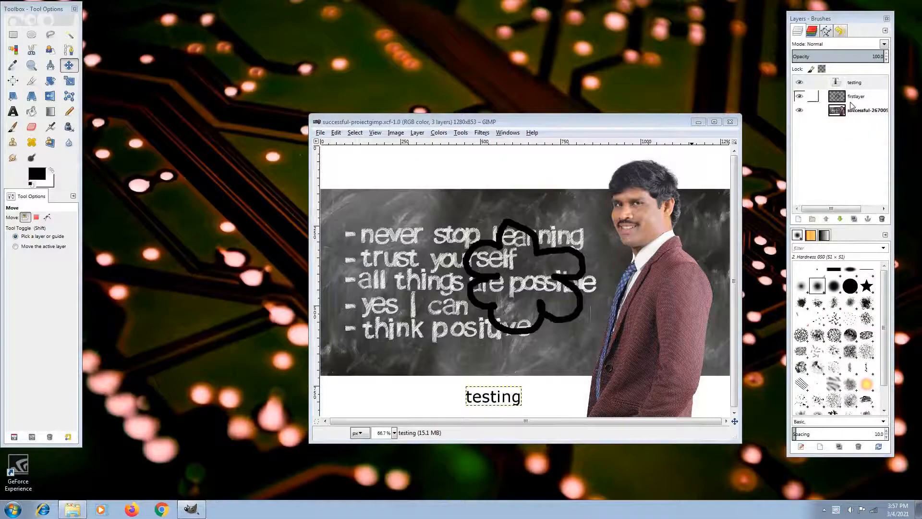
Try to raise firstlayer above the testing layer, and move the testing text slightly up and to the left
click(853, 100)
drag(853, 101, 852, 84)
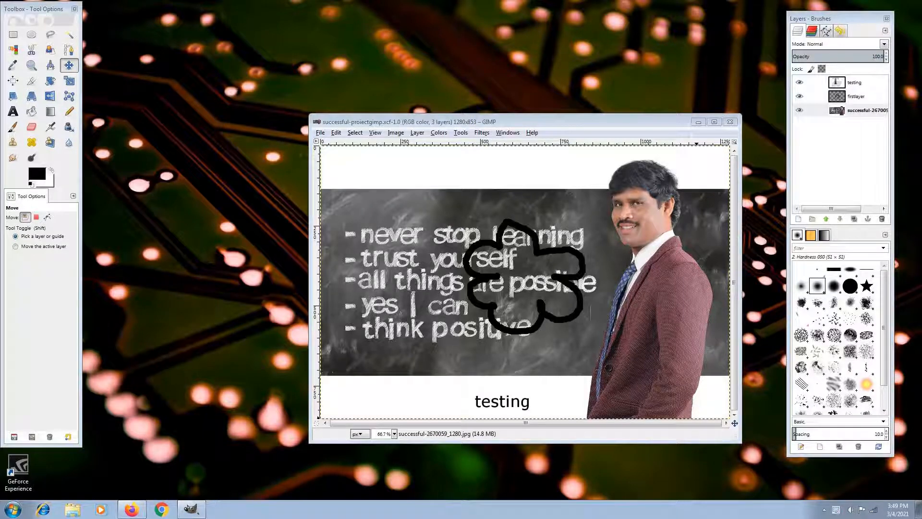
drag(499, 407, 473, 411)
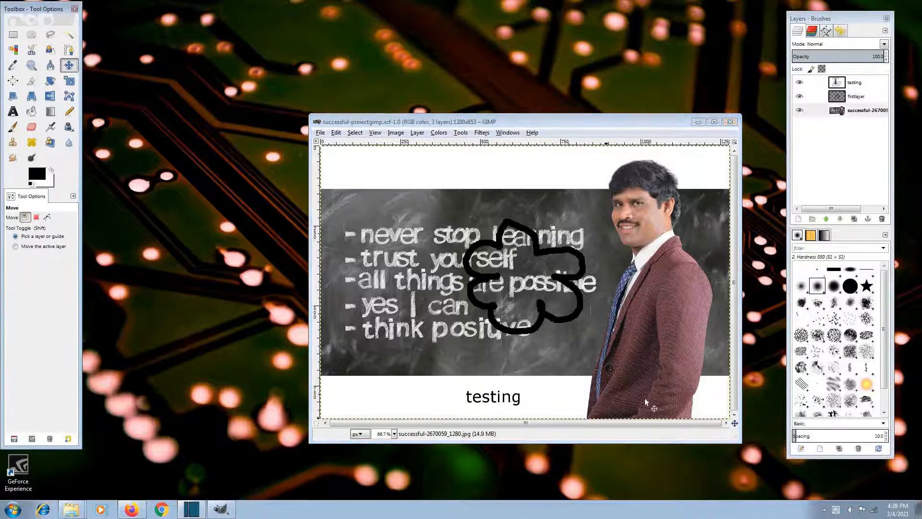
Move the background photo layer slightly down and to the right, and undo the move
mouse_move(656, 386)
mouse_down()
mouse_move(650, 380)
mouse_move(648, 391)
mouse_move(667, 394)
mouse_up()
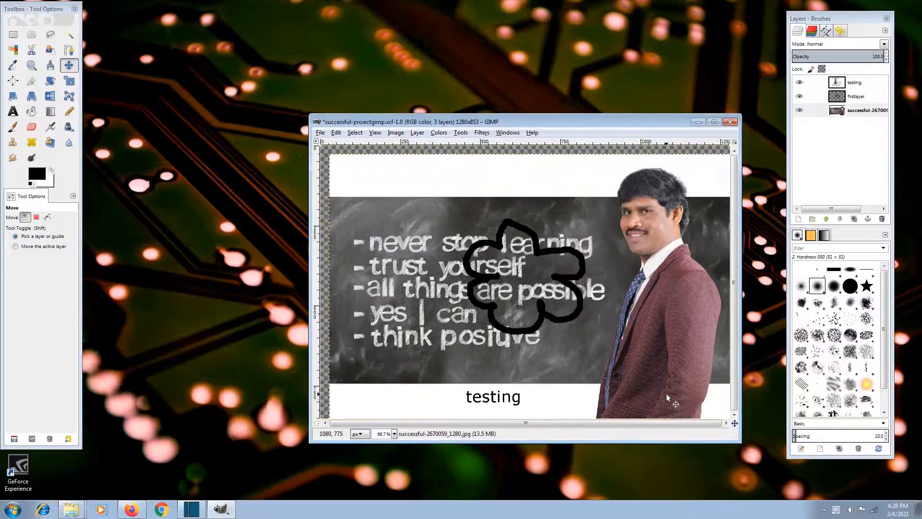
click(337, 133)
click(344, 147)
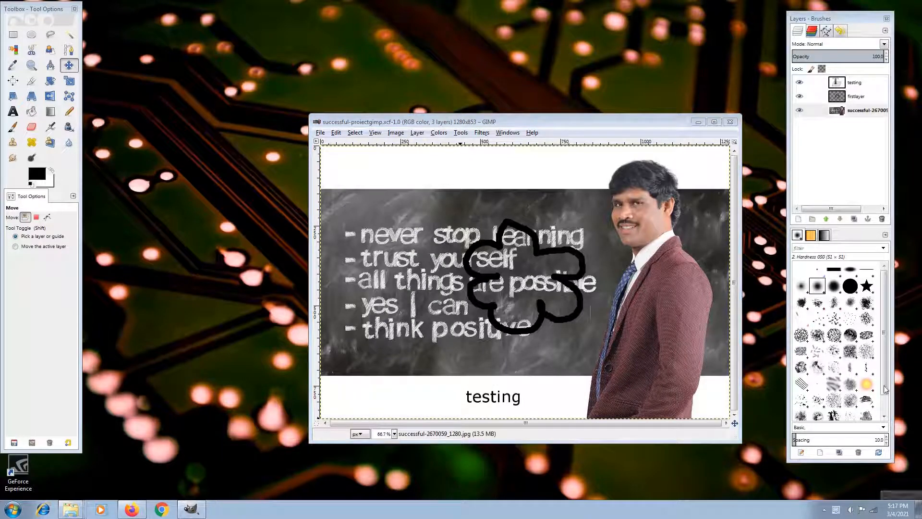
Hide the background photo layer and firstlayer, and pick the testing text on the canvas
click(799, 111)
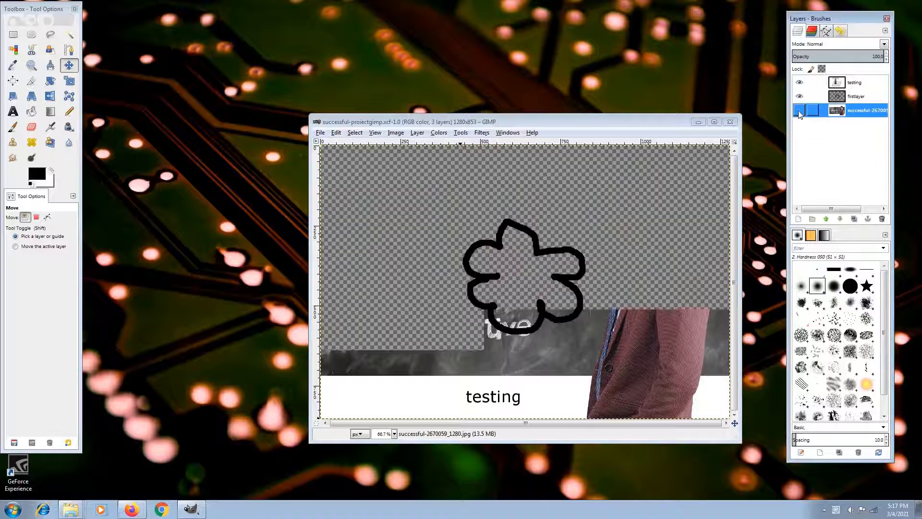
click(799, 97)
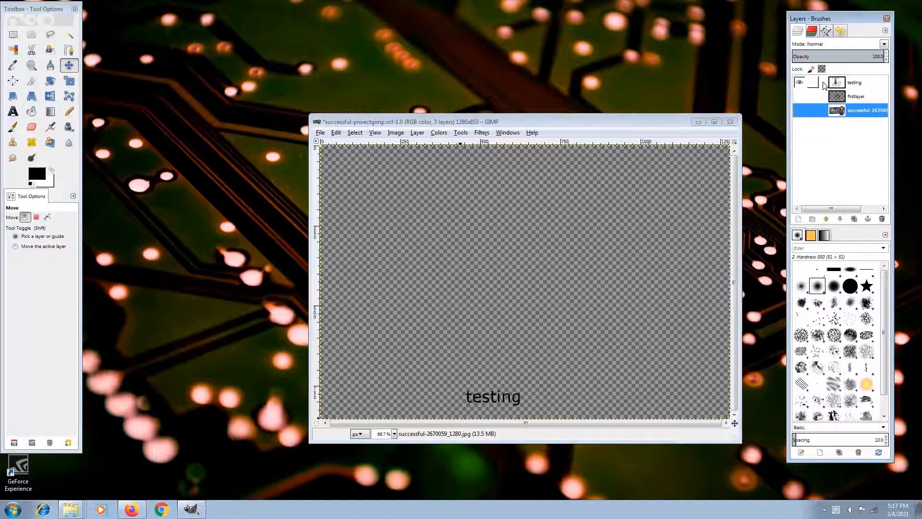
click(516, 396)
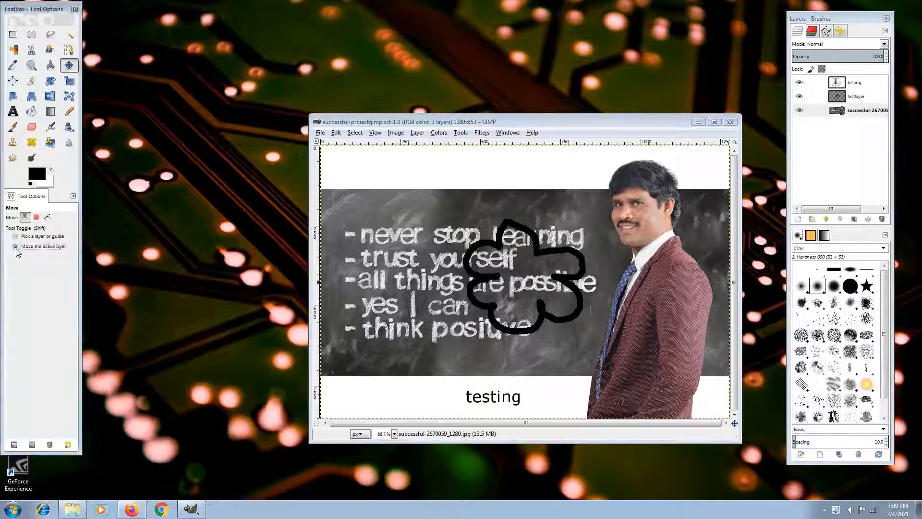
Set the Move tool to Move the active layer, and try it by moving the background photo layer up and right, undoing the move
click(16, 247)
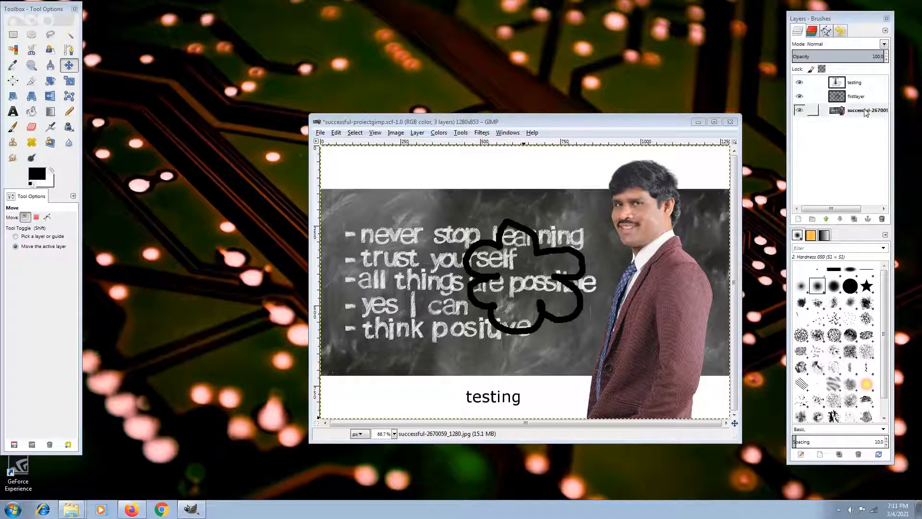
click(866, 112)
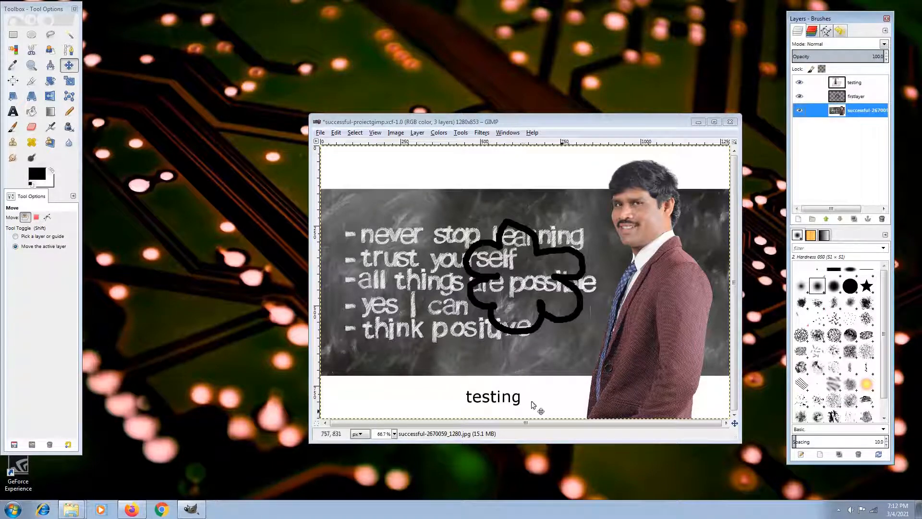
drag(520, 402, 547, 374)
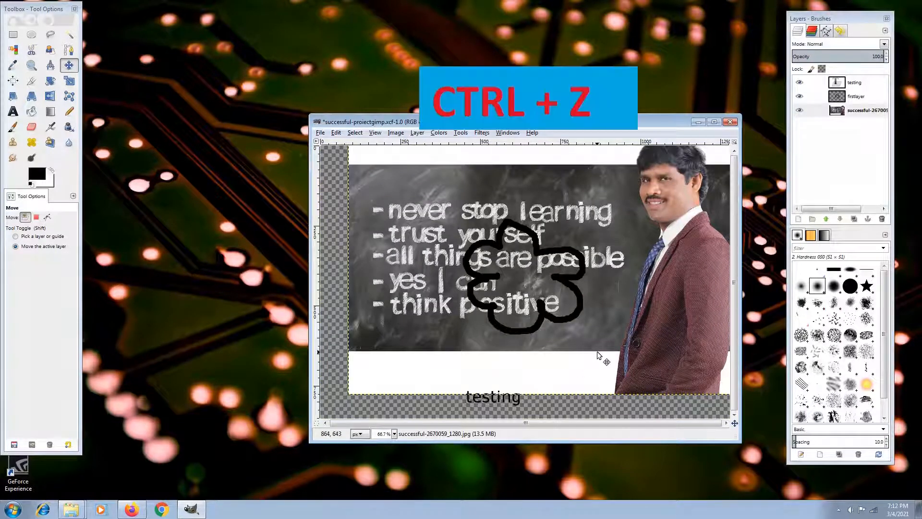
key(ctrl+z)
key(ctrl+z)
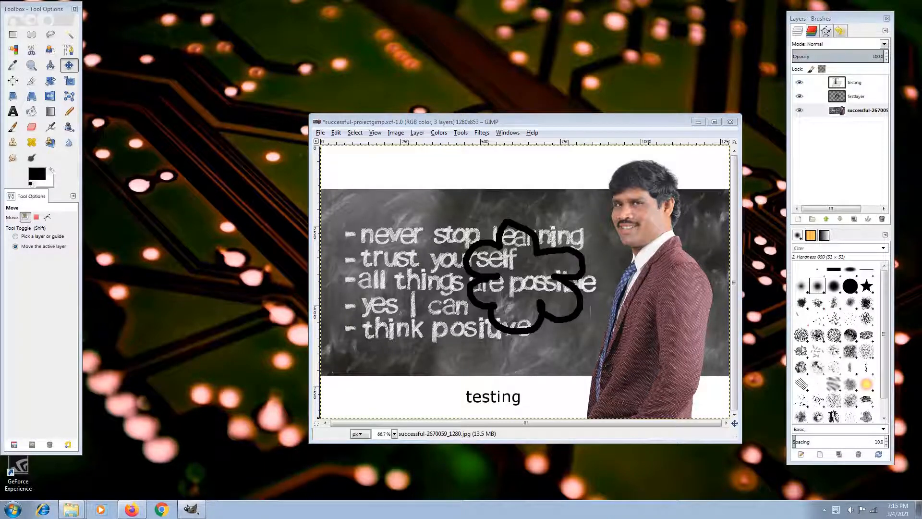
Make the testing layer active and move its text slightly upward from outside the letters
click(854, 85)
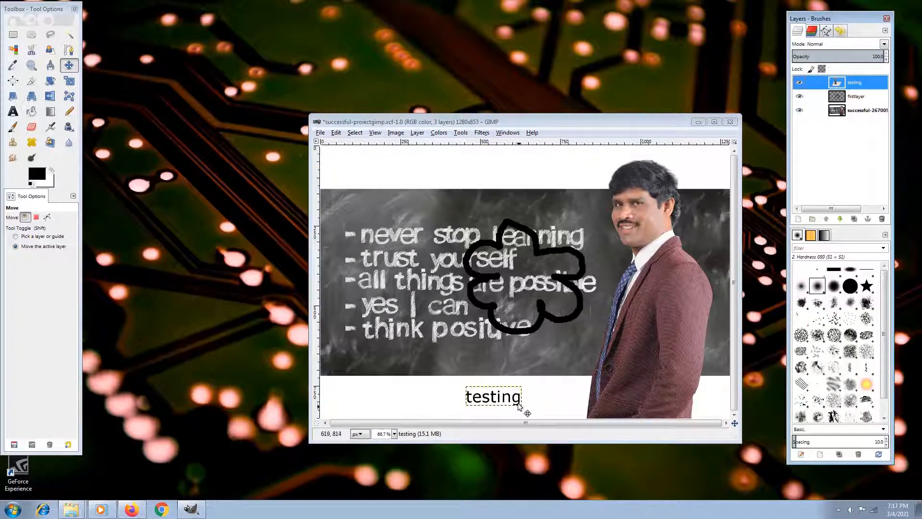
drag(527, 406, 564, 387)
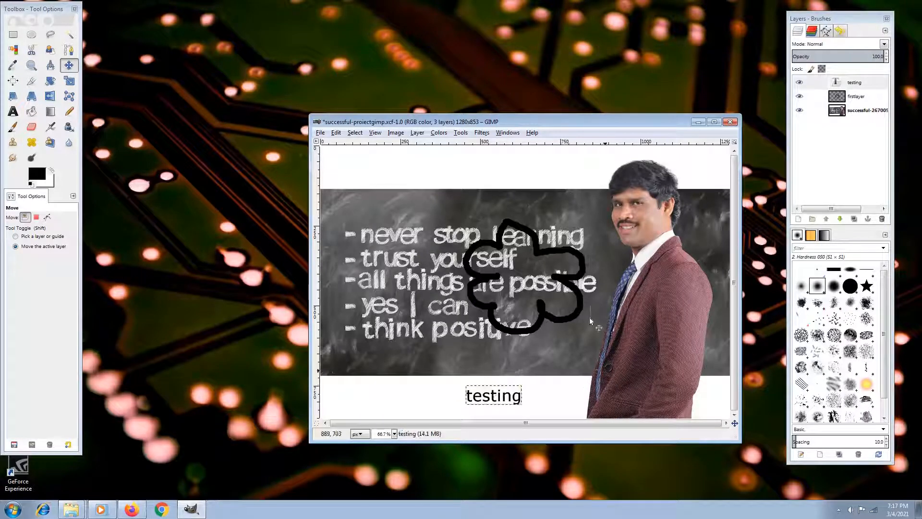
mouse_move(557, 161)
mouse_down()
mouse_move(528, 187)
mouse_move(568, 173)
mouse_move(546, 165)
mouse_move(557, 162)
mouse_up()
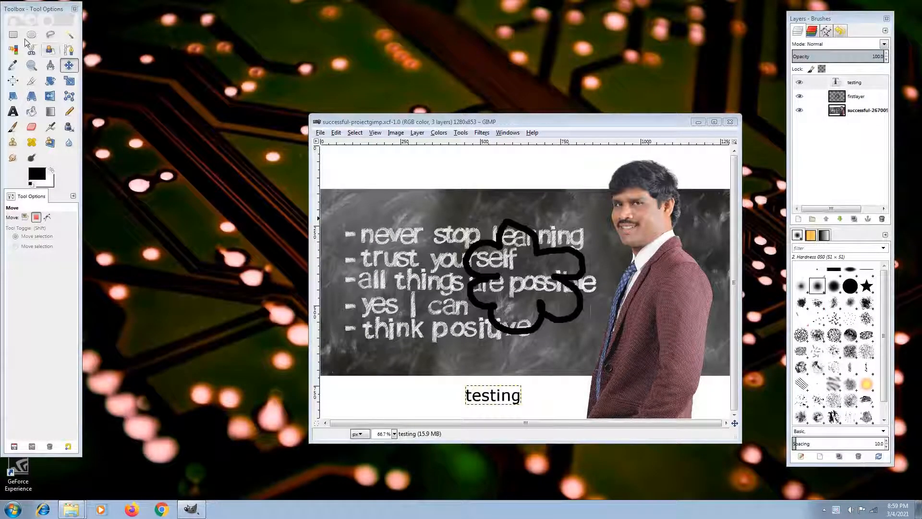
Draw a rectangular selection about 273 × 126 px around the chalk word "never"
click(13, 34)
click(340, 210)
drag(360, 220, 426, 249)
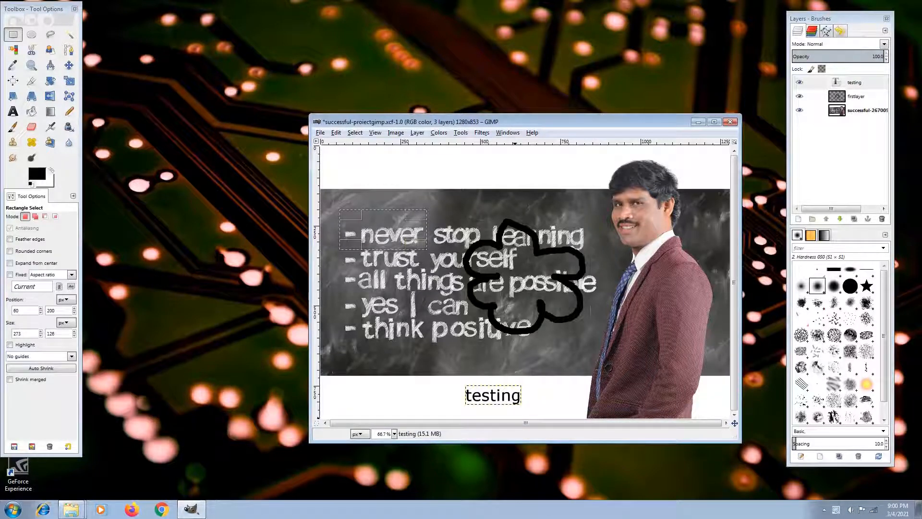
Move the rectangular selection outline slightly up and left with the Move tool, and clear the selection
click(69, 65)
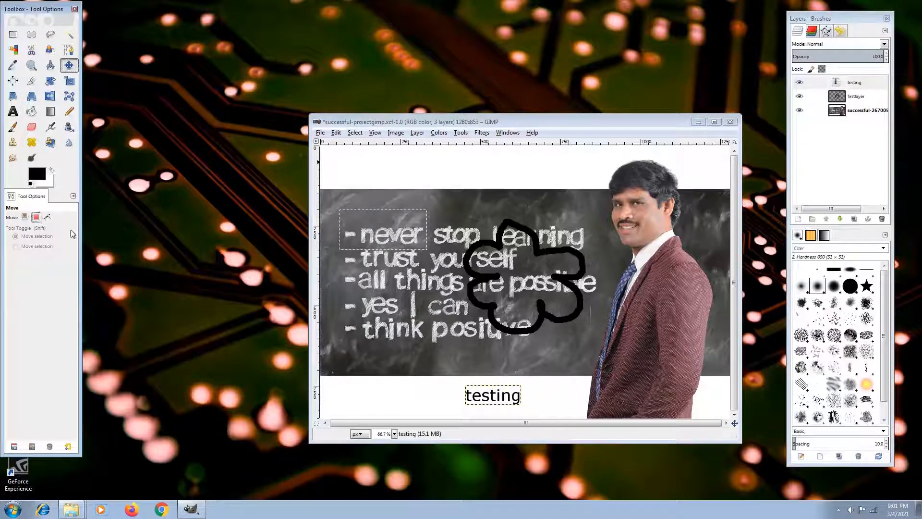
drag(510, 227, 462, 155)
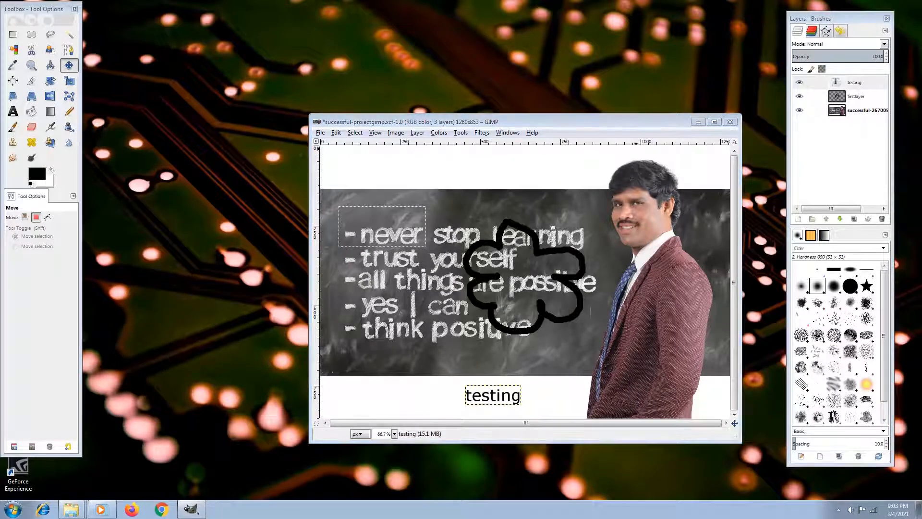
click(13, 35)
click(449, 207)
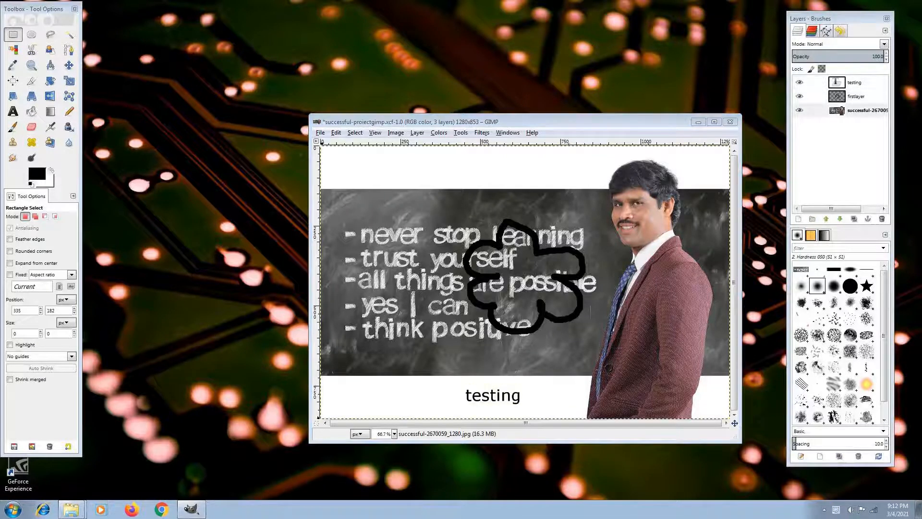
Select a rectangle about 261 × 85 px around the word "never" on the background photo layer and copy it
click(853, 114)
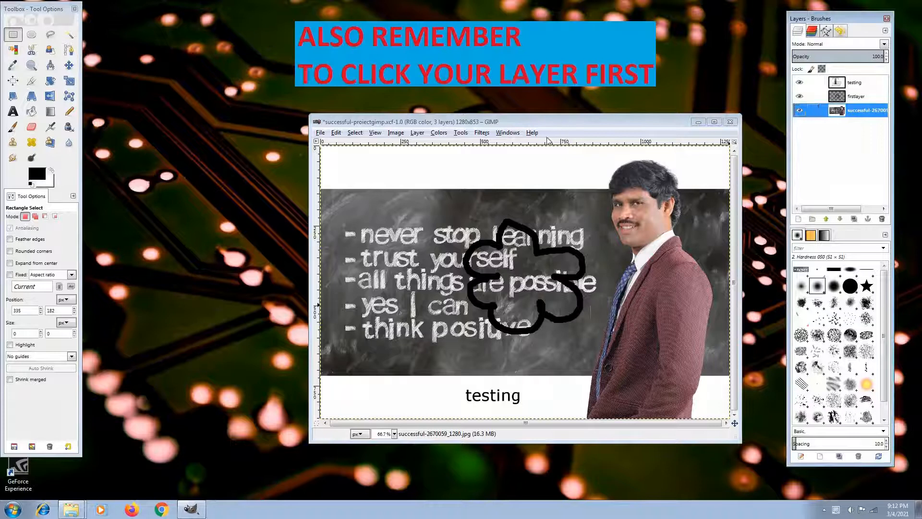
drag(343, 219, 425, 245)
key(ctrl)
key(ctrl+c)
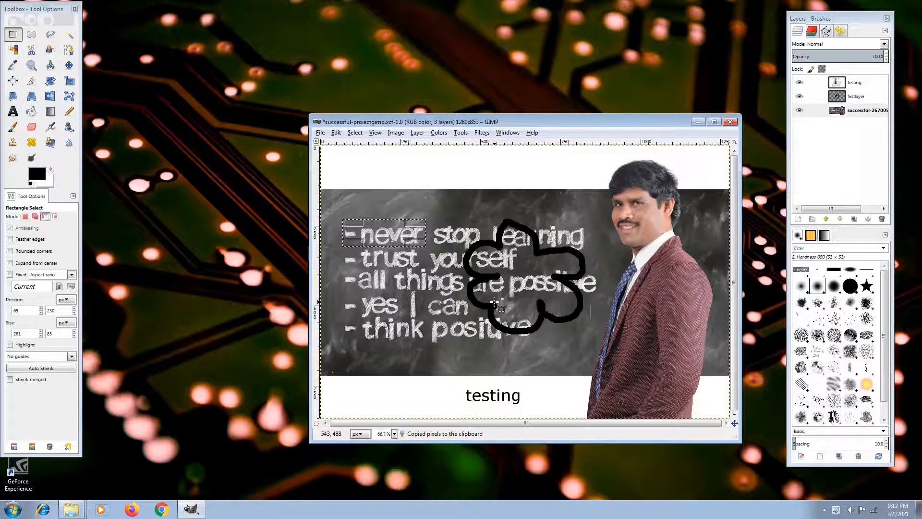
Paste the copied word, place it slightly above the original and anchor it
key(ctrl+v)
drag(394, 235, 394, 210)
click(469, 206)
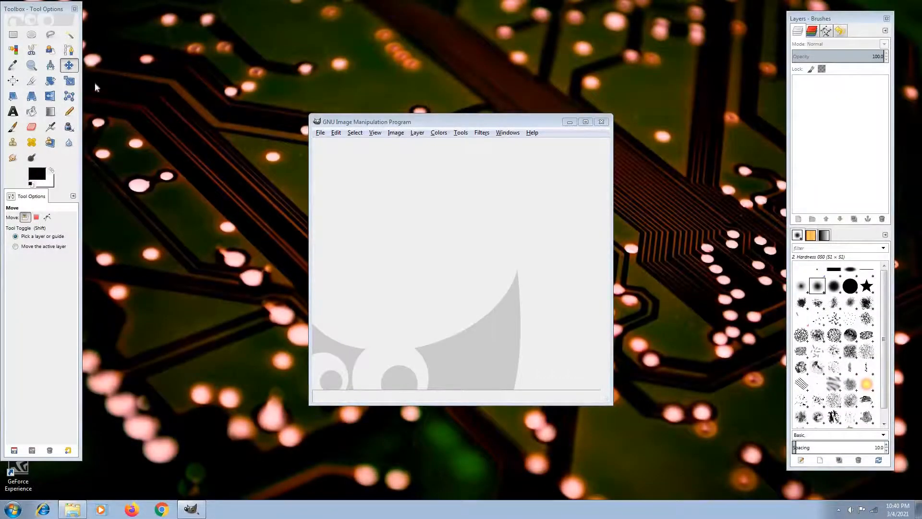
Activate the Paths tool and create a new 640 × 400 px image
click(70, 52)
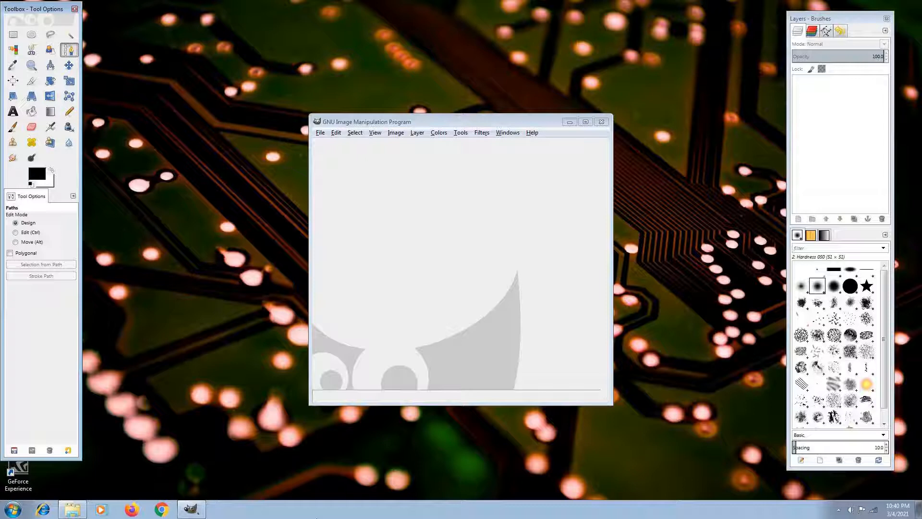
click(322, 134)
click(332, 143)
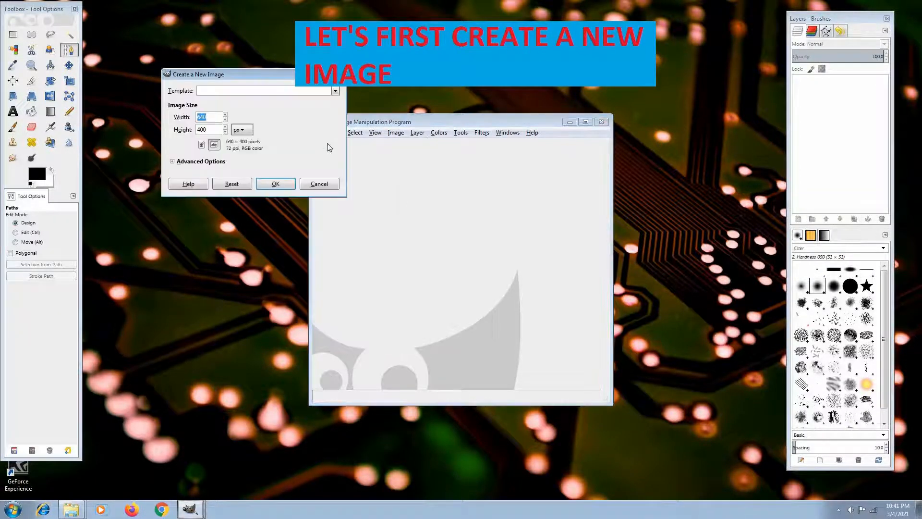
click(276, 185)
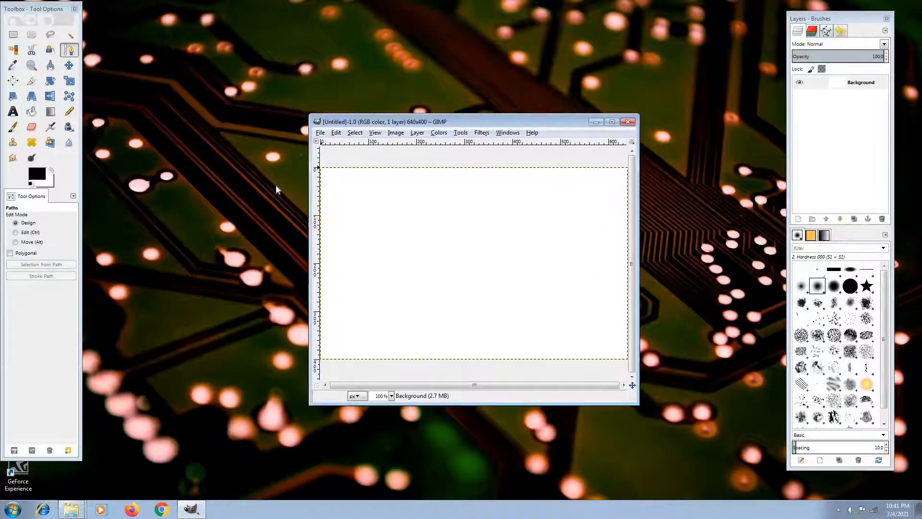
Place path anchors for a short straight line near the middle of the canvas and pull its end outward
click(374, 259)
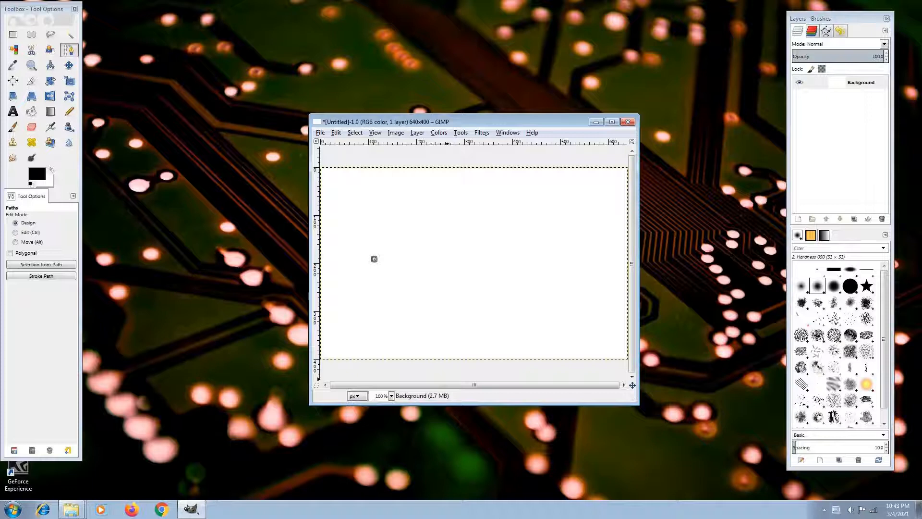
click(416, 261)
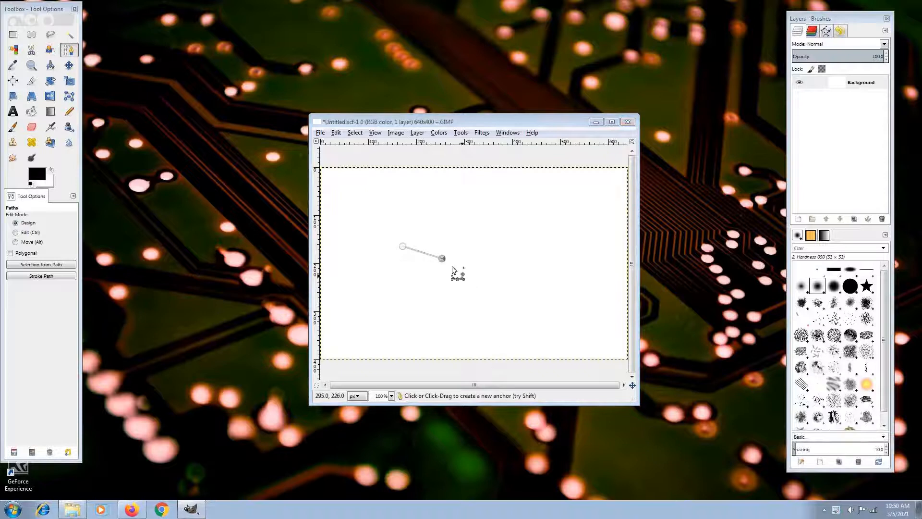
drag(445, 262, 509, 253)
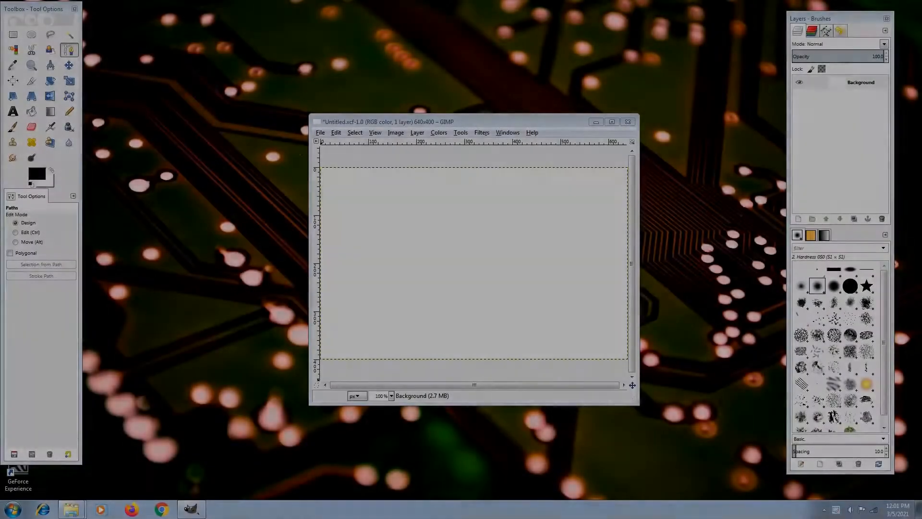
Draw an open, roughly oval path of 14 anchors clockwise around the canvas centre, leaving a gap at the upper left
click(386, 228)
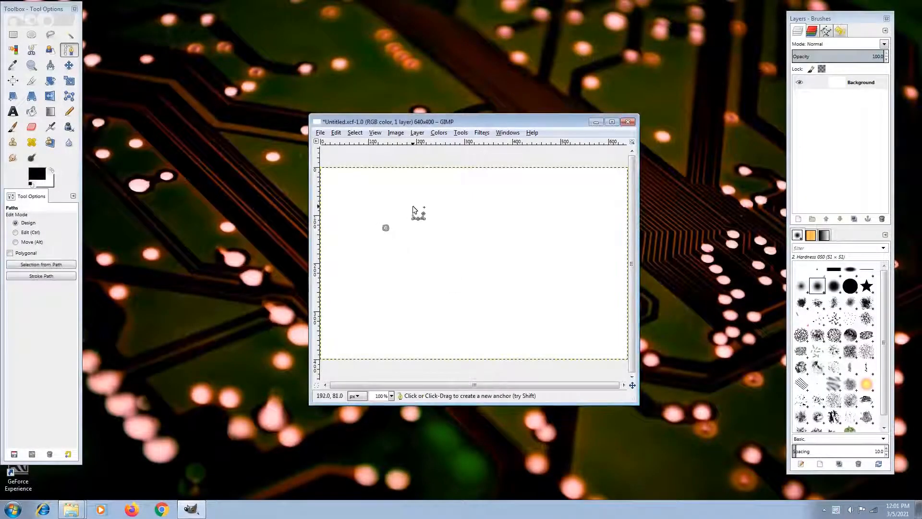
click(413, 207)
click(442, 212)
click(394, 271)
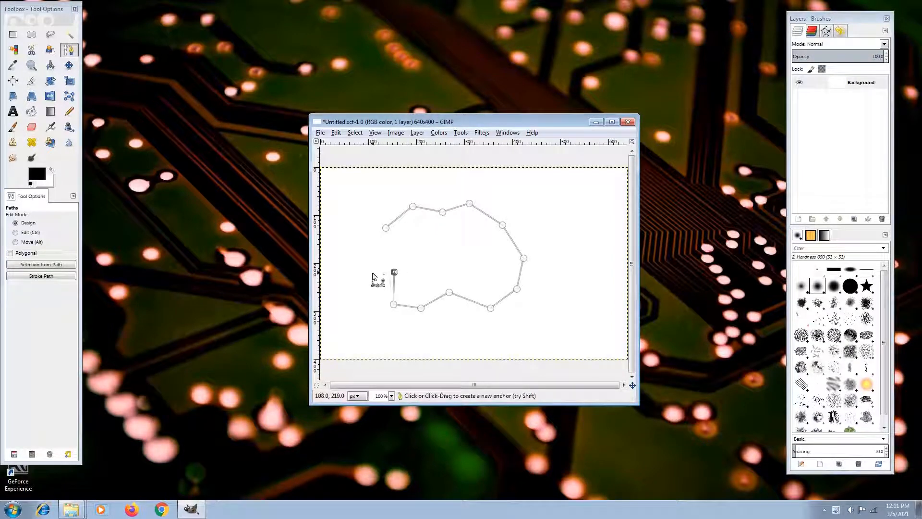
click(372, 273)
click(372, 248)
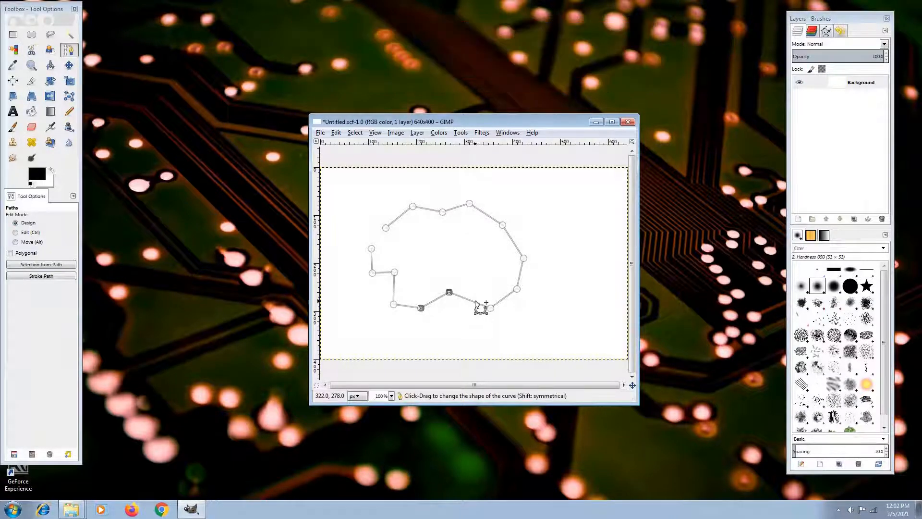
Draw a separate five-anchor path component arching above the upper-left part of the large outline
click(369, 207)
click(388, 194)
click(401, 190)
click(420, 188)
click(451, 186)
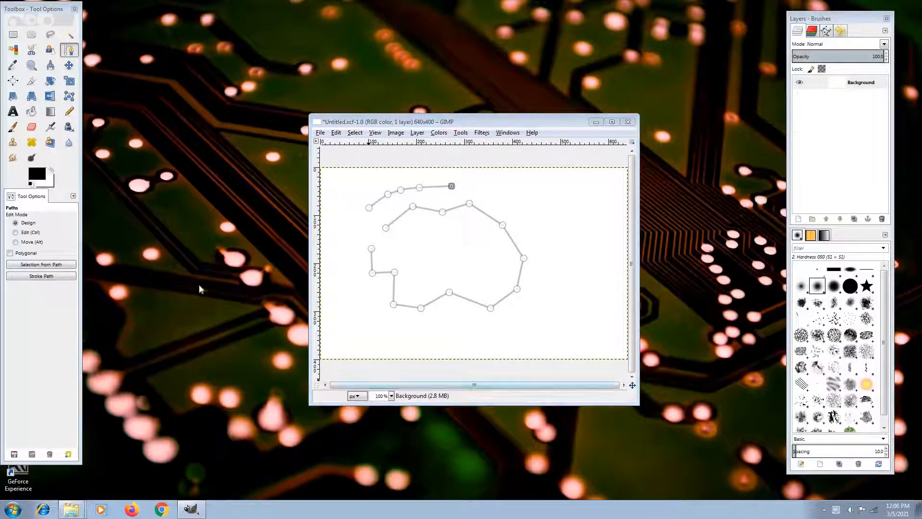
Switch the path to Edit mode and insert an outward-shifted anchor on the large outline's short vertical segment at the lower left
click(22, 234)
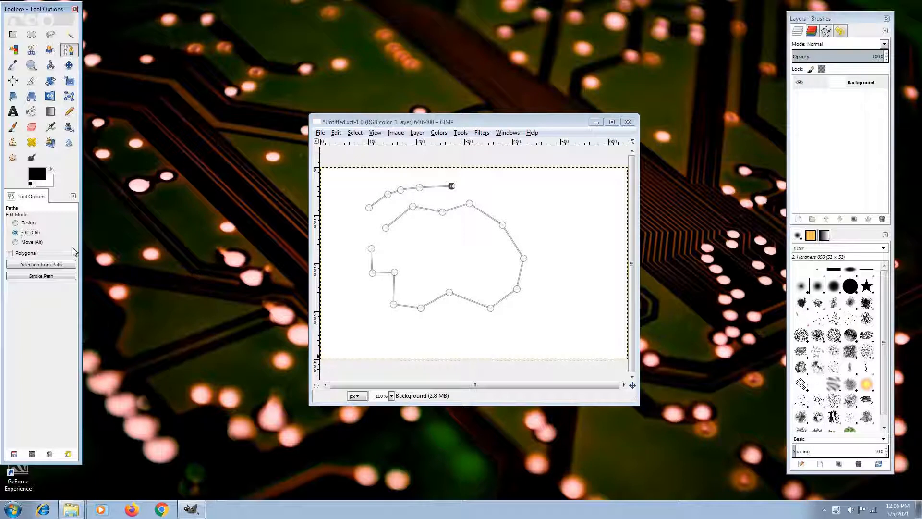
click(372, 273)
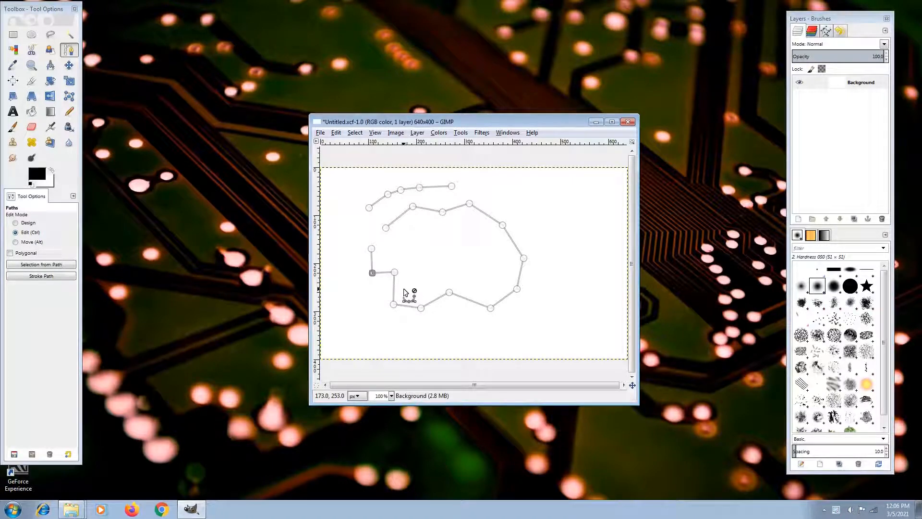
mouse_move(394, 291)
mouse_down()
mouse_move(368, 307)
mouse_move(383, 295)
mouse_up()
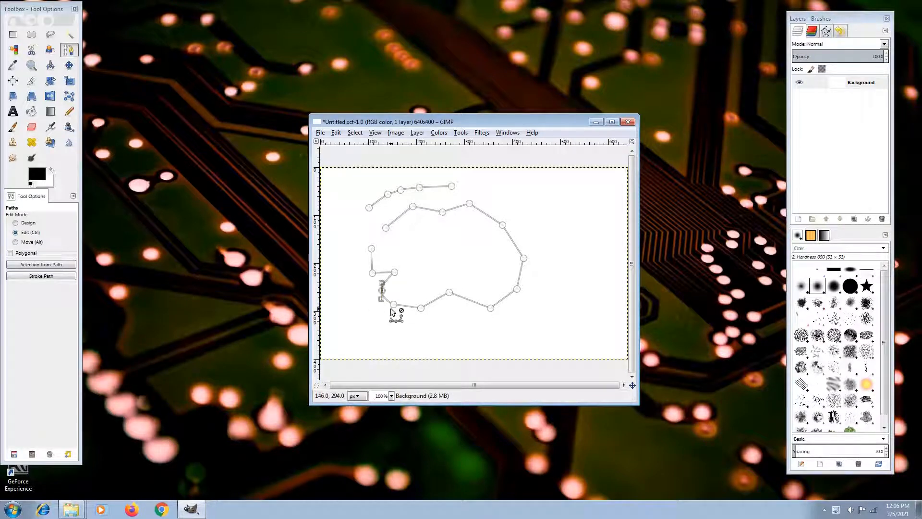
Pull handles out of the large outline's anchors to curve its lower and right-hand segments outward
click(421, 309)
drag(421, 308, 450, 341)
drag(517, 288, 569, 298)
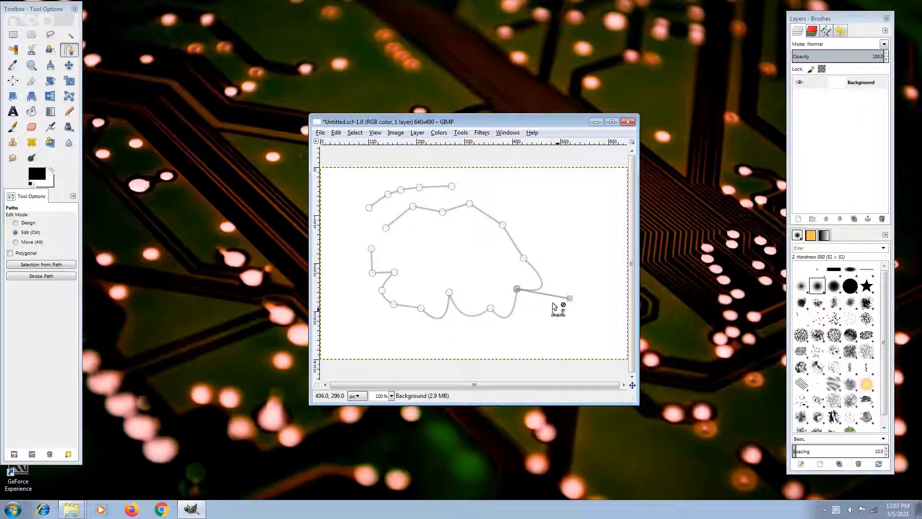
drag(526, 260, 575, 215)
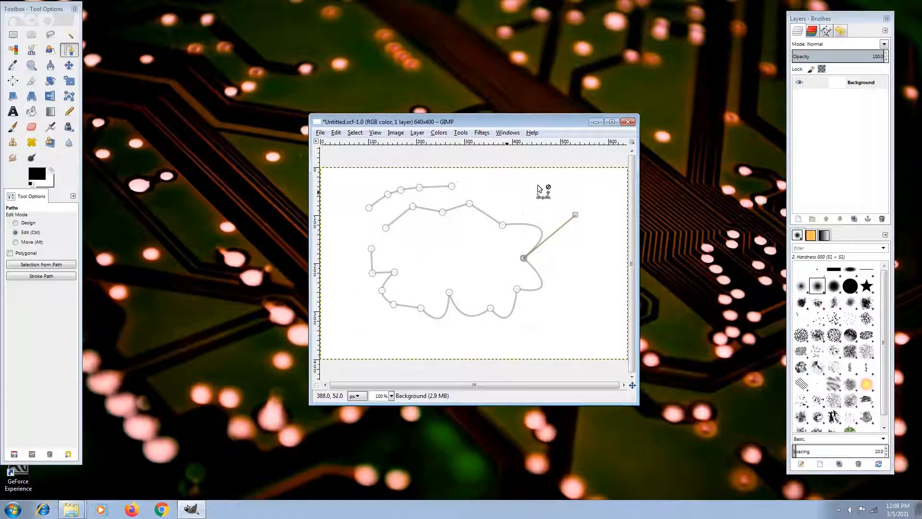
drag(575, 215, 578, 190)
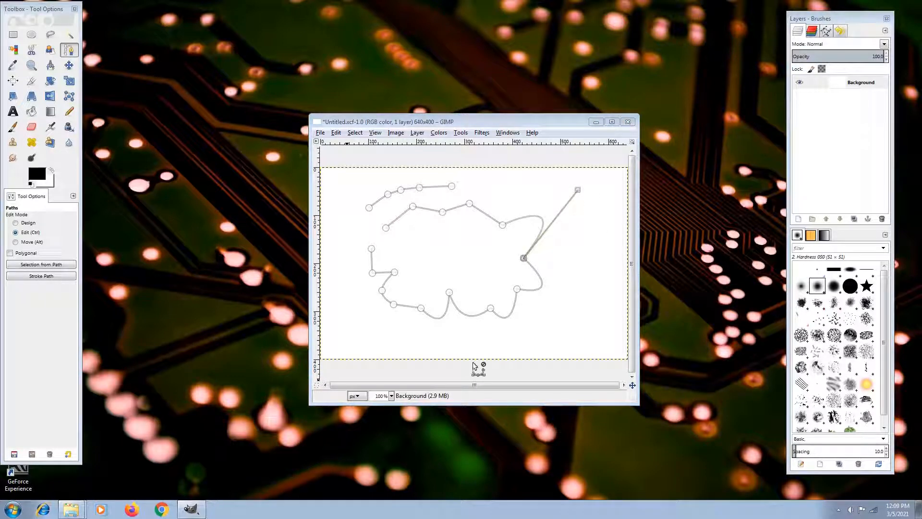
Delete the upper-edge dip and left notch anchors from the large outline, and insert three anchors along its upper-right and right-hand segments
click(442, 213)
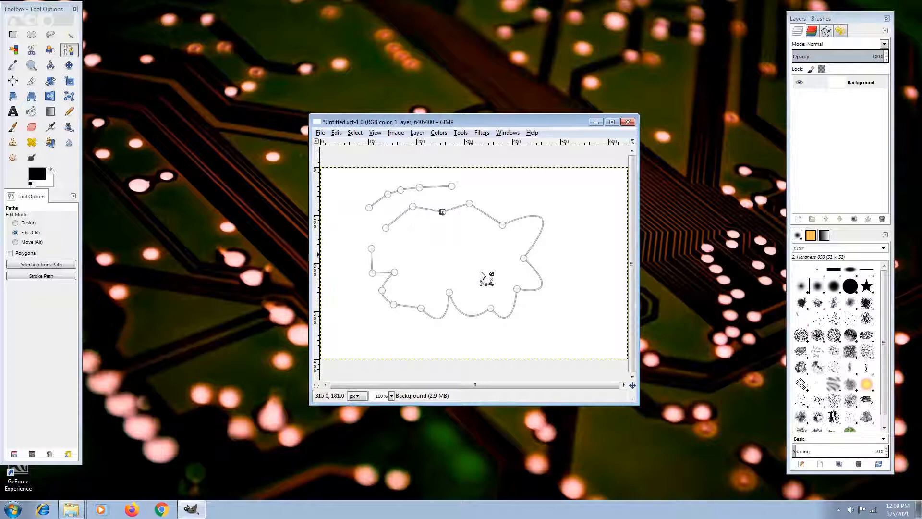
key(Delete)
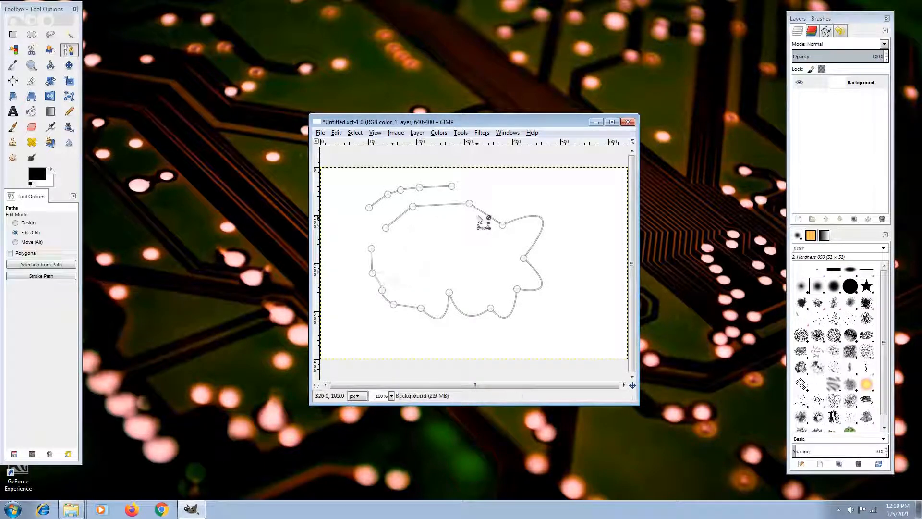
click(485, 216)
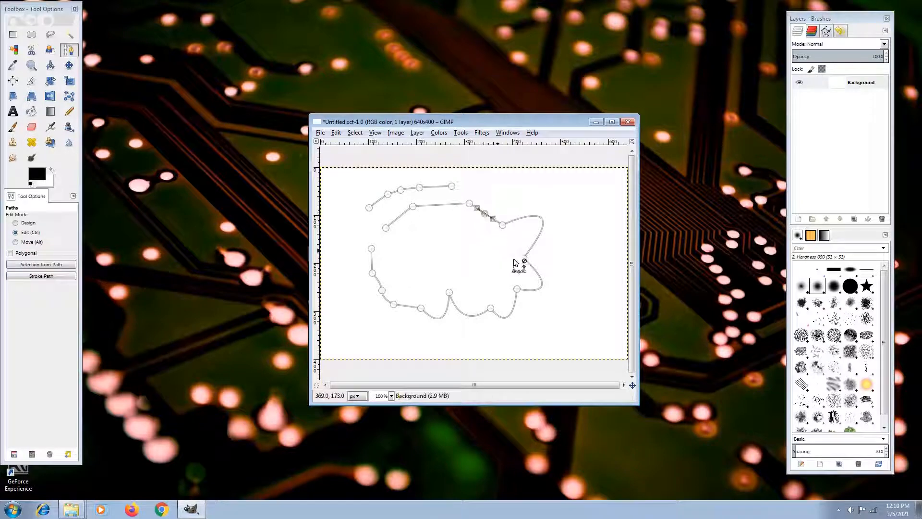
click(543, 222)
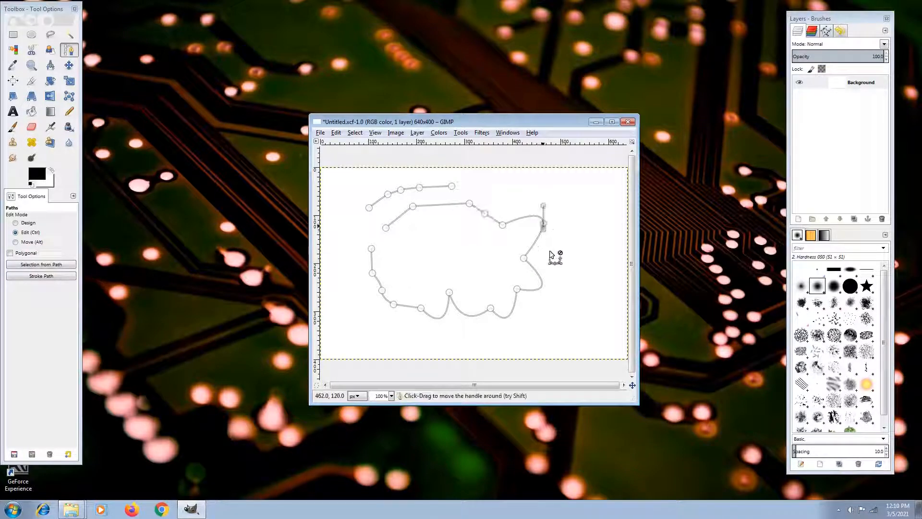
click(543, 285)
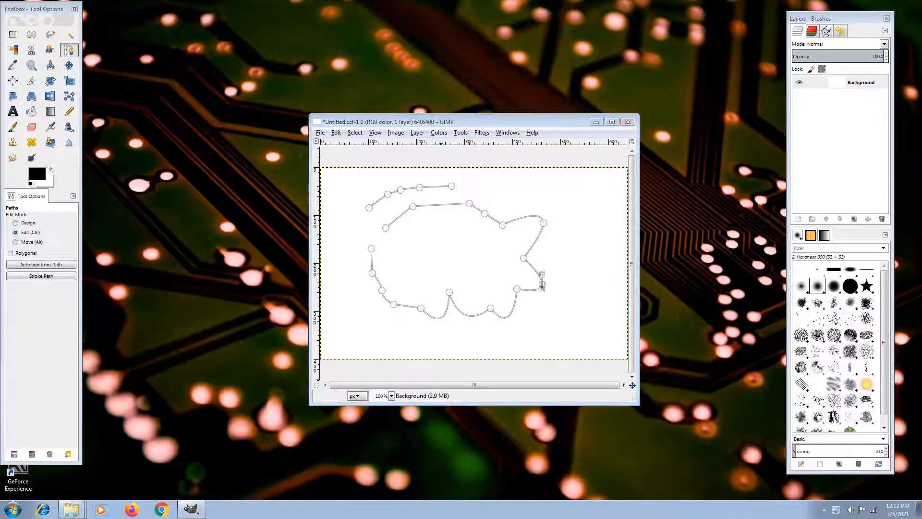
Switch to Move mode and shift the large outline slightly right and down, and reposition the small component above it
click(15, 241)
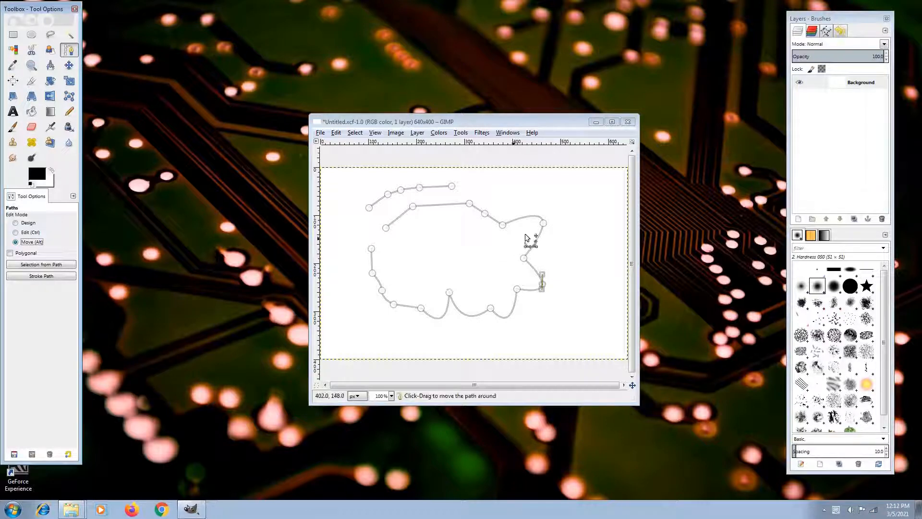
drag(536, 239, 587, 192)
mouse_move(568, 286)
mouse_down()
mouse_move(528, 286)
mouse_move(539, 312)
mouse_move(526, 289)
mouse_move(564, 298)
mouse_up()
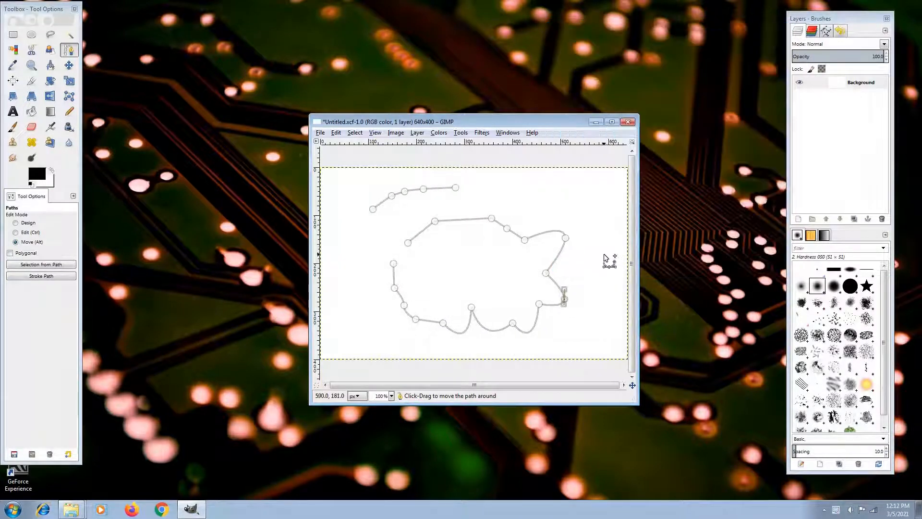
mouse_move(441, 188)
mouse_down()
mouse_move(412, 224)
mouse_move(506, 203)
mouse_move(531, 272)
mouse_move(457, 206)
mouse_move(421, 191)
mouse_move(488, 198)
mouse_move(440, 188)
mouse_up()
drag(506, 196, 537, 221)
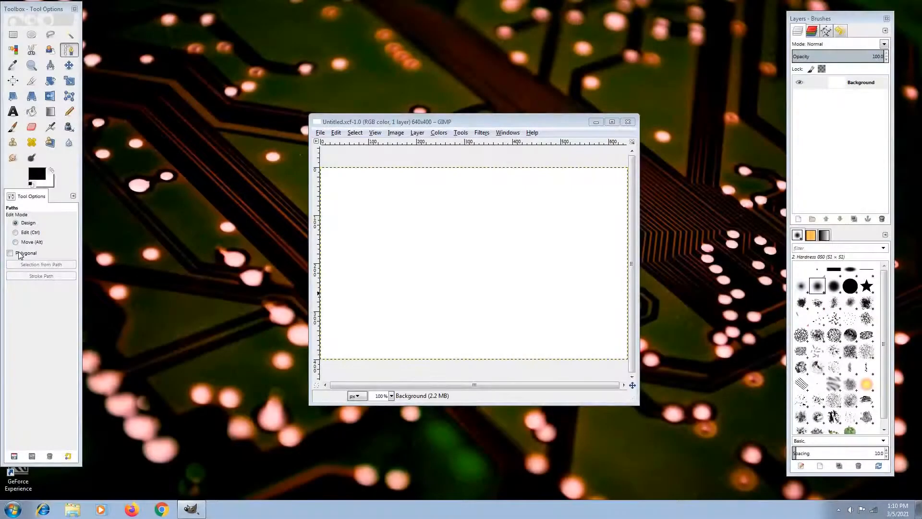
Enable the Polygonal option and draw an open straight-sided path clockwise around the left half of the canvas
click(11, 254)
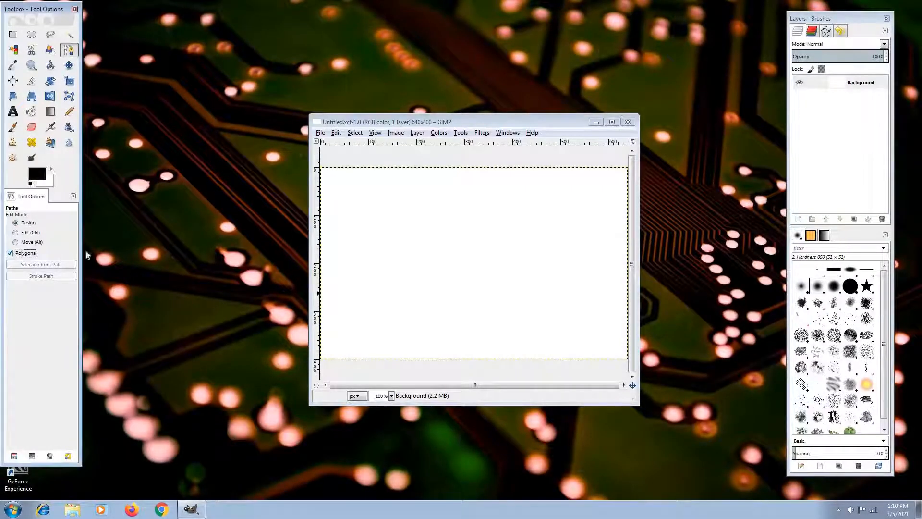
click(371, 216)
click(427, 219)
click(464, 210)
click(485, 259)
click(437, 292)
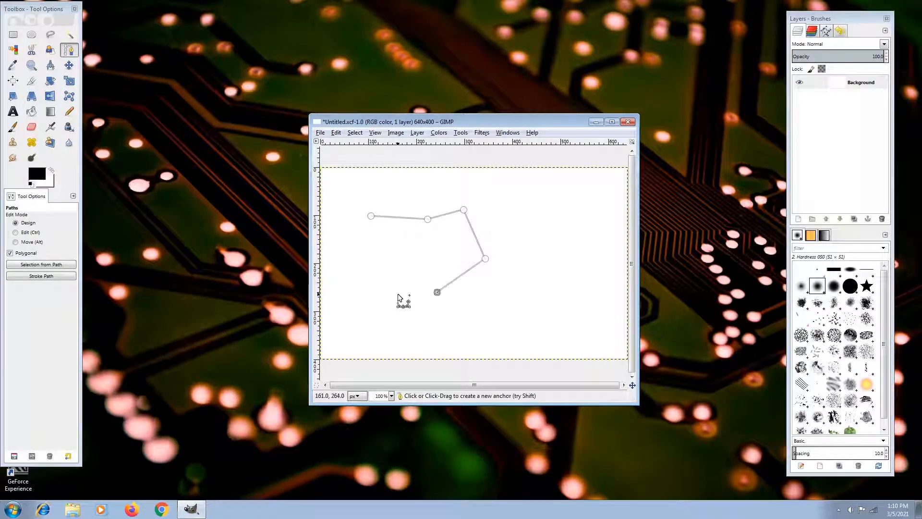
click(372, 265)
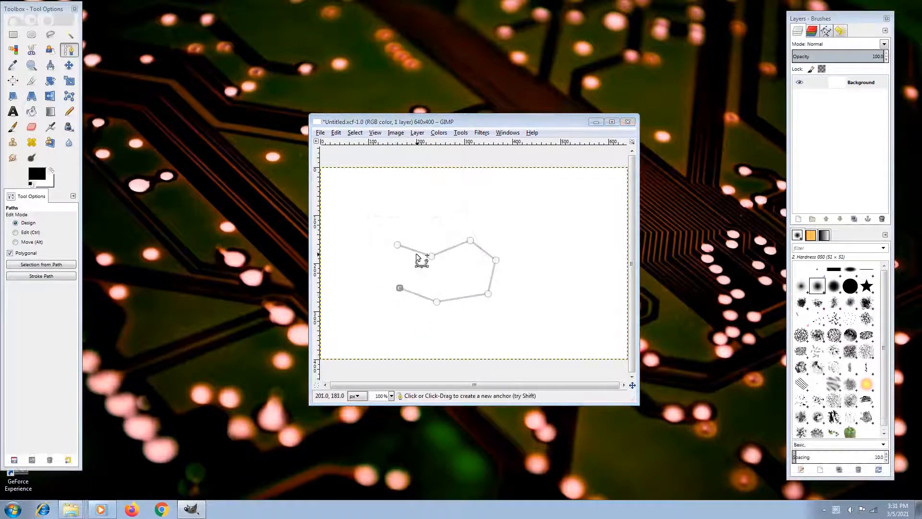
Move the polygonal path's upper-left, upper-right and right-hand segments to new positions
mouse_move(415, 254)
mouse_down()
mouse_move(416, 223)
mouse_move(412, 258)
mouse_up()
drag(482, 249, 511, 207)
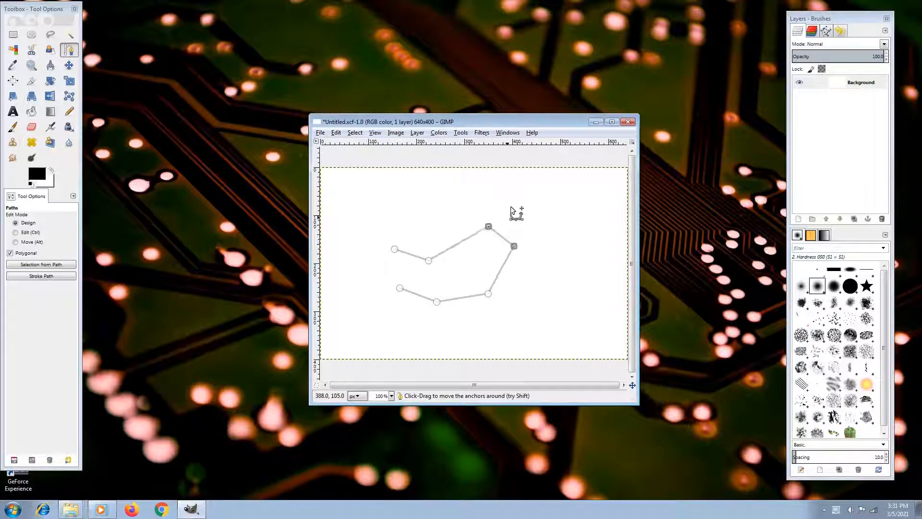
drag(503, 260, 545, 279)
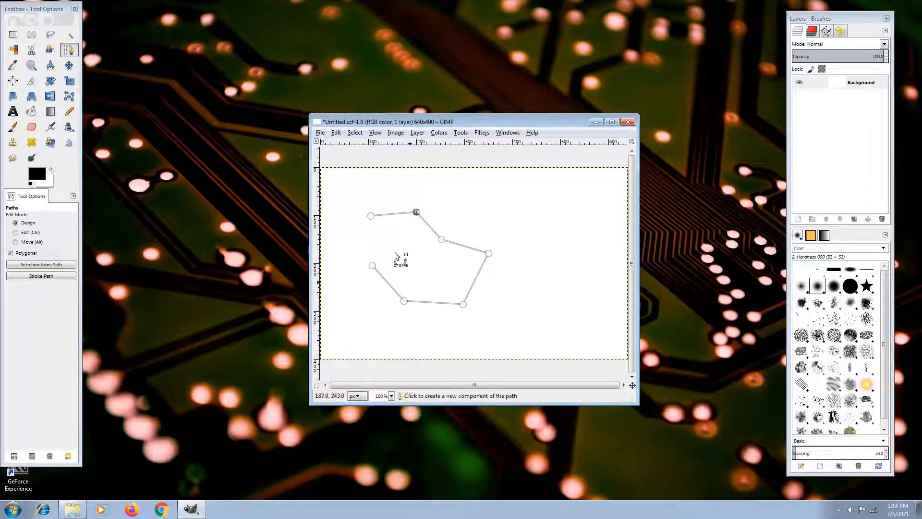
Close the polygonal path by joining its first anchor at the upper left to its last anchor below
click(371, 215)
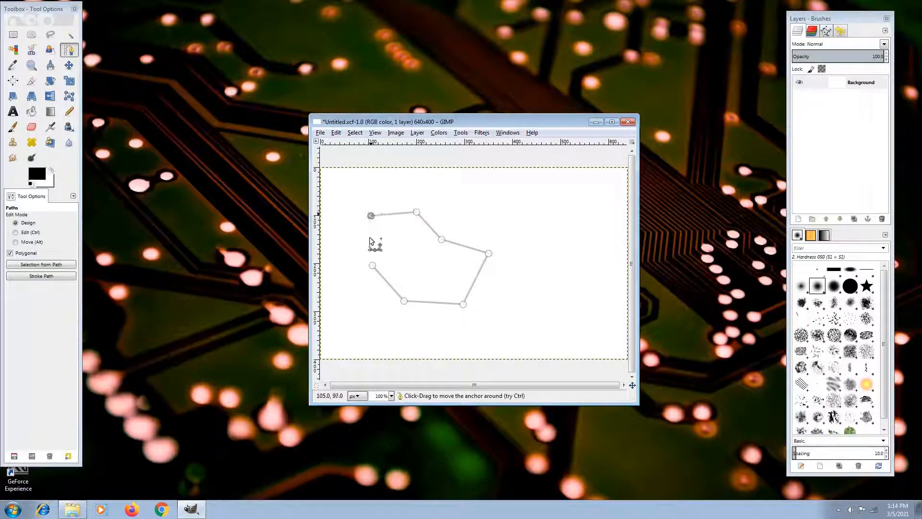
ctrl+click(372, 268)
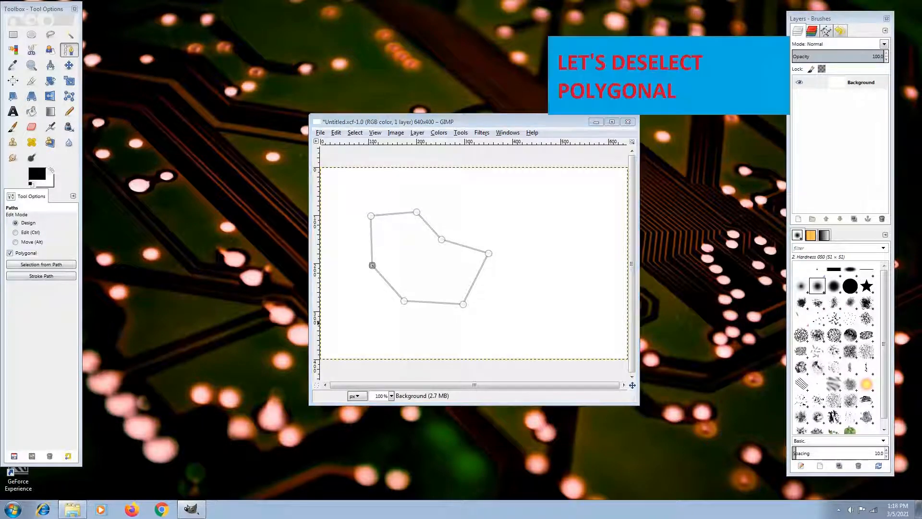
Disable the Polygonal option and bend the closed path's upper notch and lower-left segments outward, fine-tuning the lower-left curve's upper handle
click(15, 256)
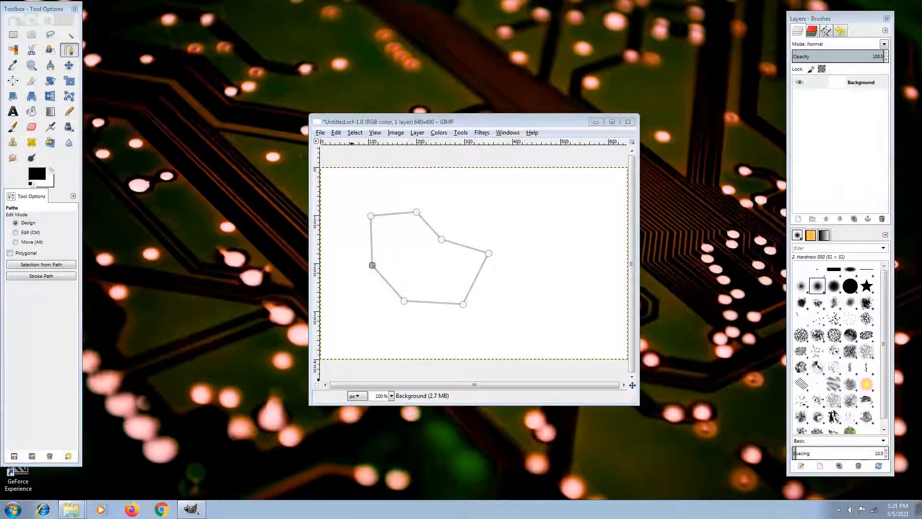
click(428, 224)
drag(437, 222, 453, 215)
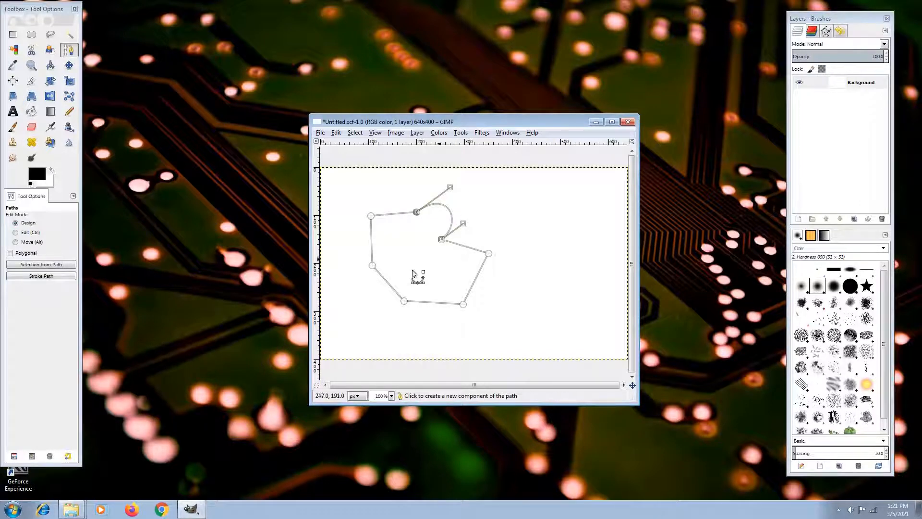
drag(391, 287, 380, 296)
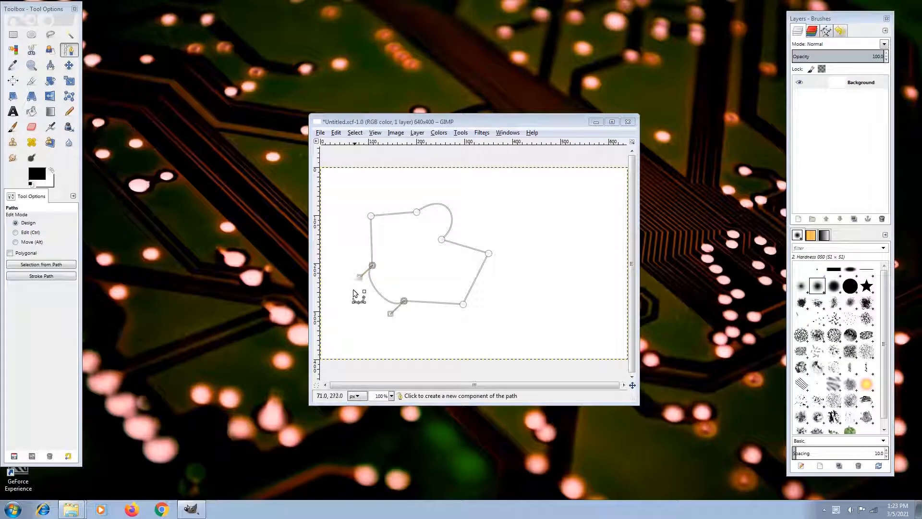
mouse_move(357, 281)
mouse_down()
mouse_move(351, 253)
mouse_move(363, 298)
mouse_move(350, 276)
mouse_move(361, 288)
mouse_move(355, 281)
mouse_up()
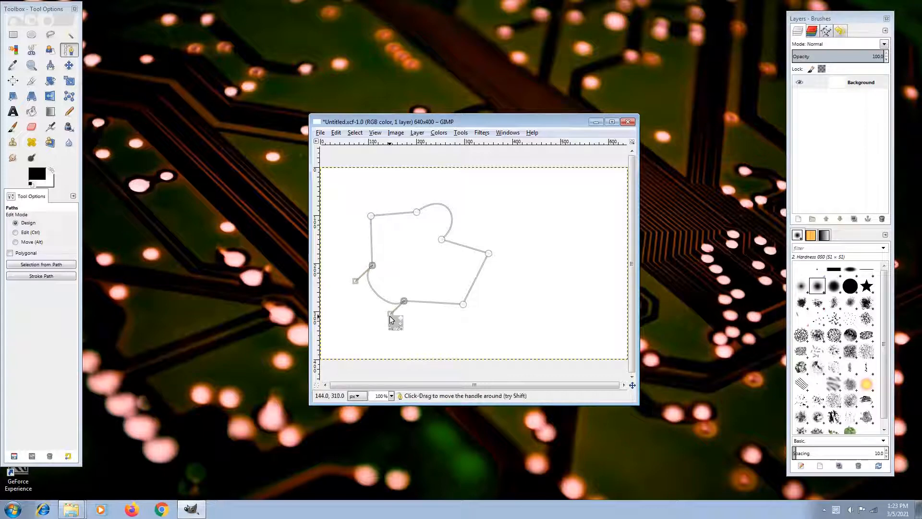
Bend the closed path's bottom segment downward and adjust both handles of the anchor it shares with the lower-left curve
mouse_move(390, 315)
mouse_down()
mouse_move(438, 269)
mouse_move(409, 275)
mouse_move(385, 314)
mouse_up()
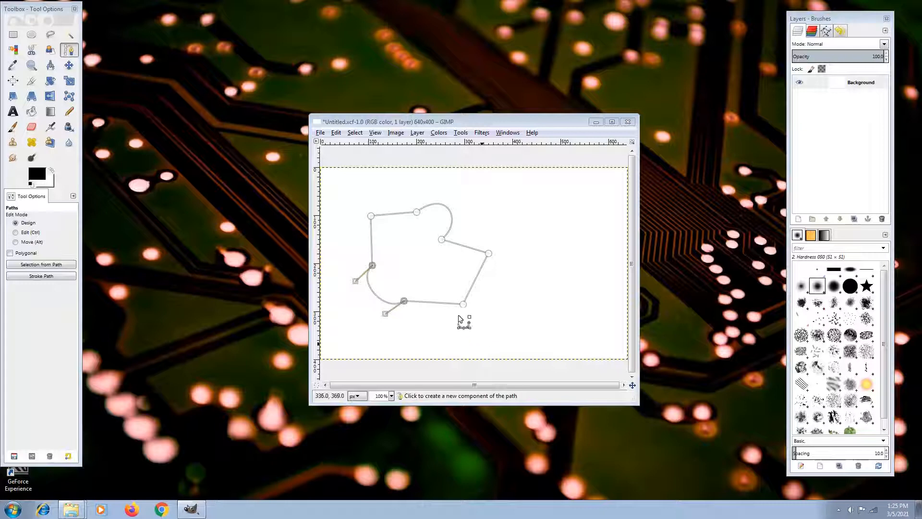
drag(431, 304, 427, 329)
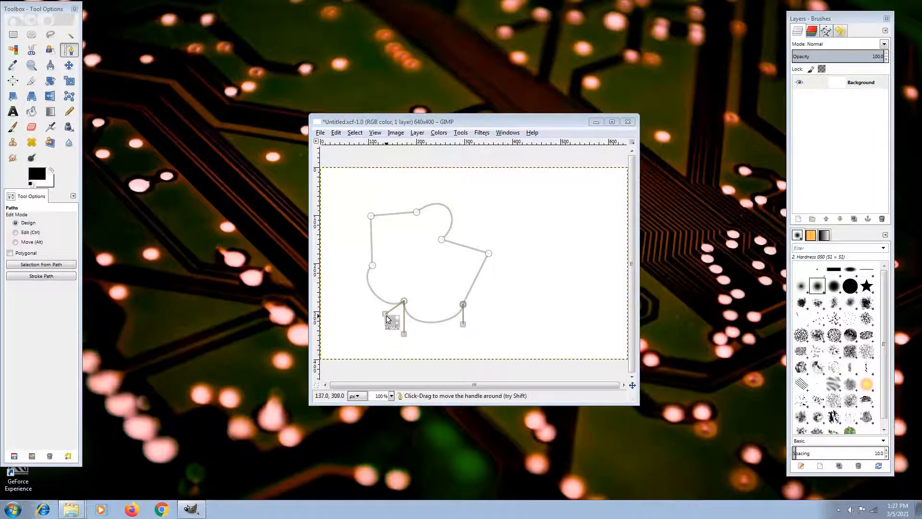
drag(384, 313, 362, 308)
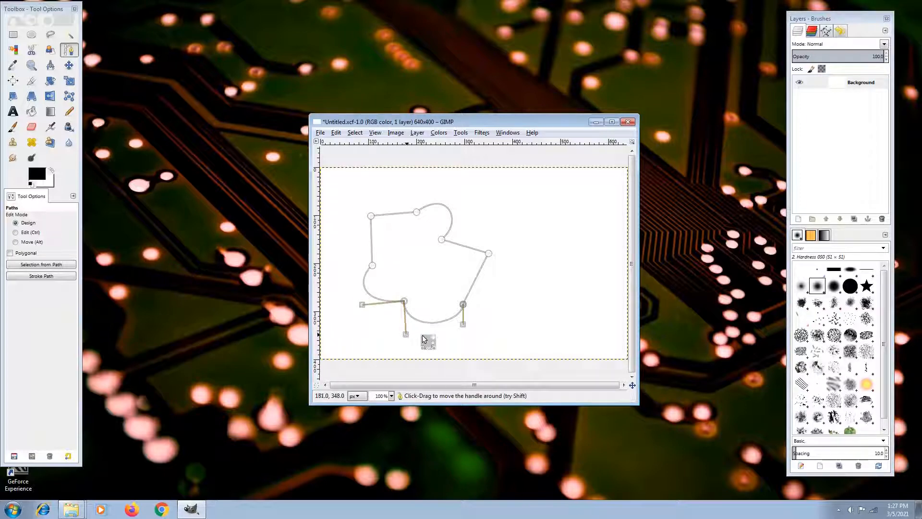
mouse_move(420, 330)
mouse_down()
mouse_move(424, 275)
mouse_move(412, 331)
mouse_move(432, 290)
mouse_move(420, 328)
mouse_up()
drag(363, 306, 389, 313)
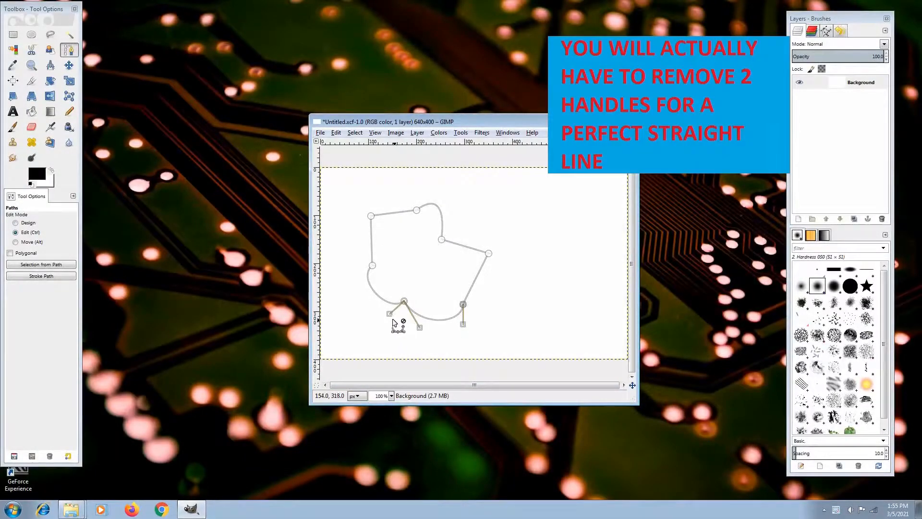
Straighten the lower-left curve by removing the curve handle at each end of that segment
ctrl+click(390, 313)
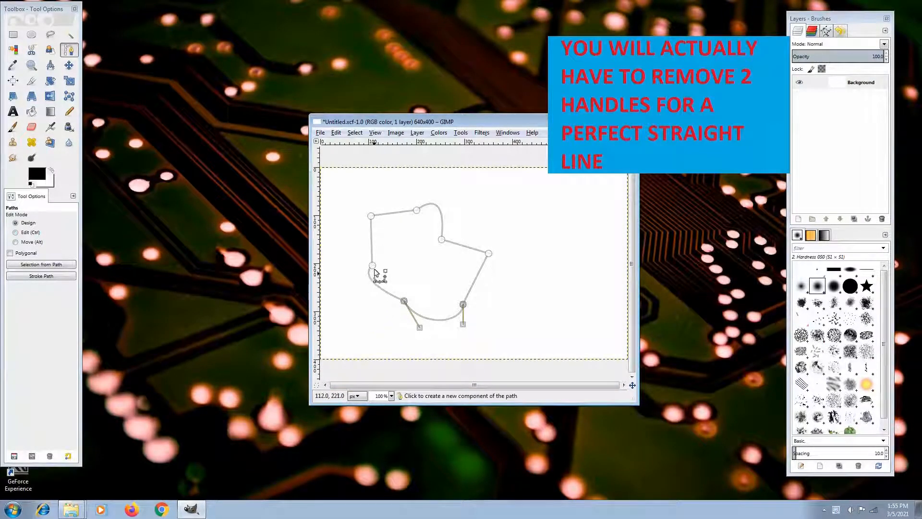
drag(373, 266, 356, 281)
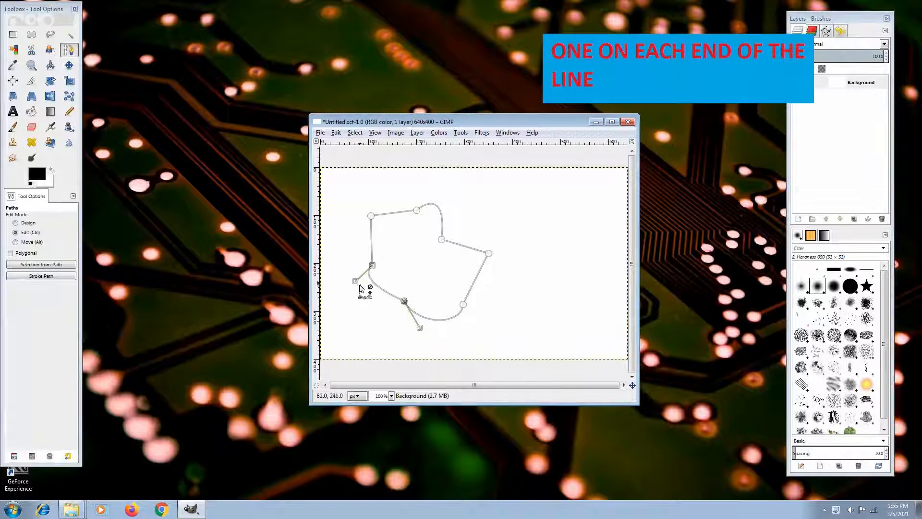
ctrl+click(356, 282)
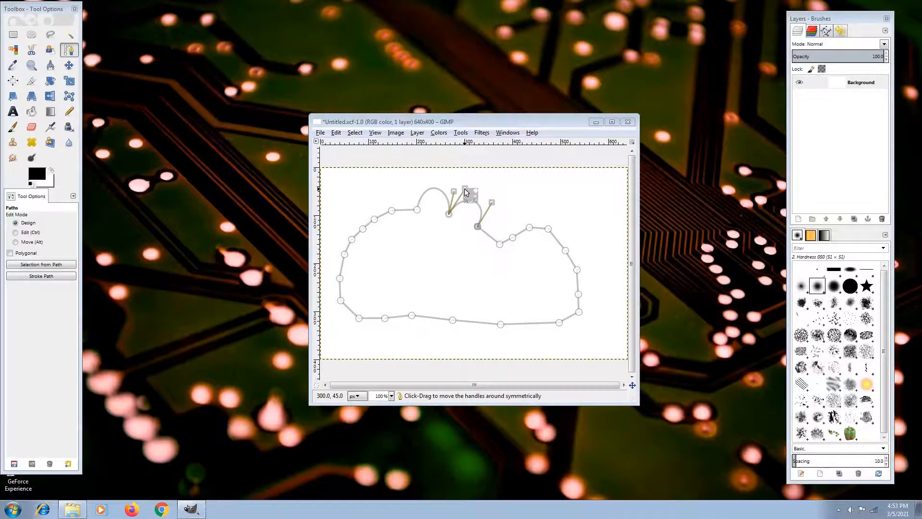
Reshape the top bumps of the long closed path by moving their handles symmetrically and bending the upper-left segments outward
drag(465, 188, 495, 211)
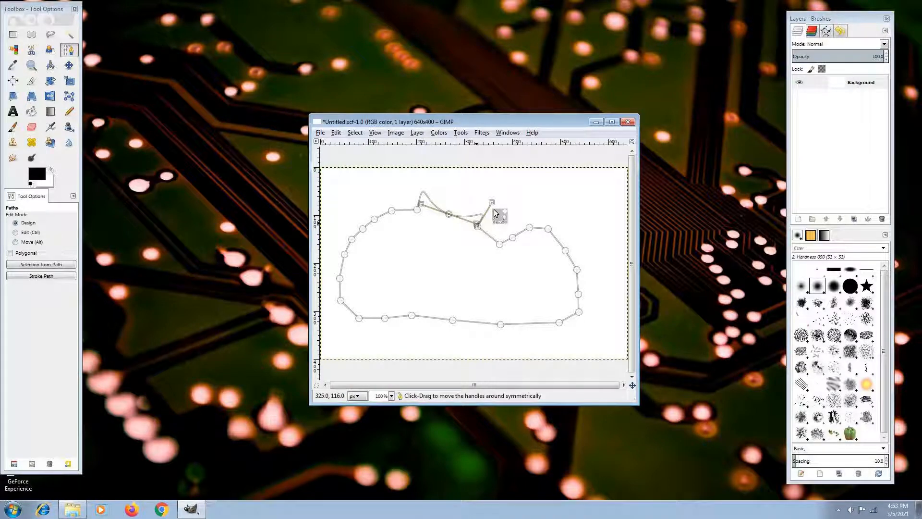
drag(494, 210, 472, 223)
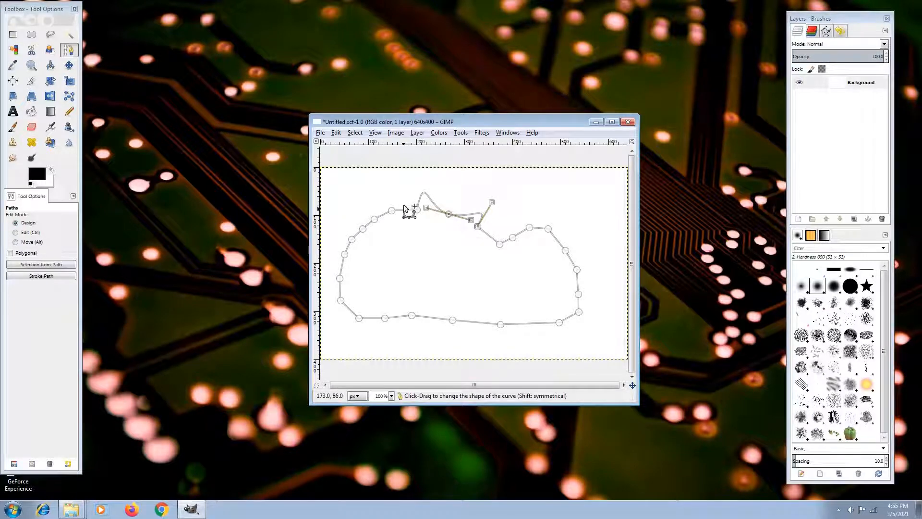
drag(404, 209, 381, 206)
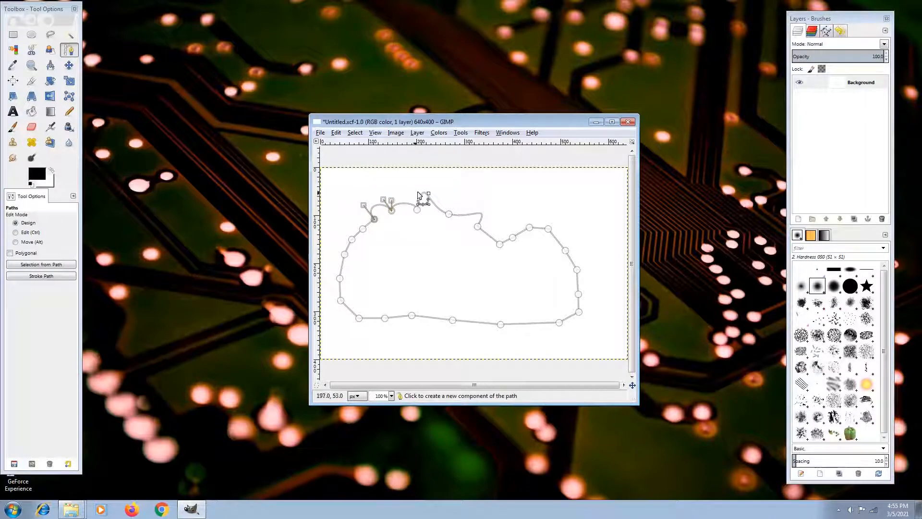
drag(392, 200, 409, 206)
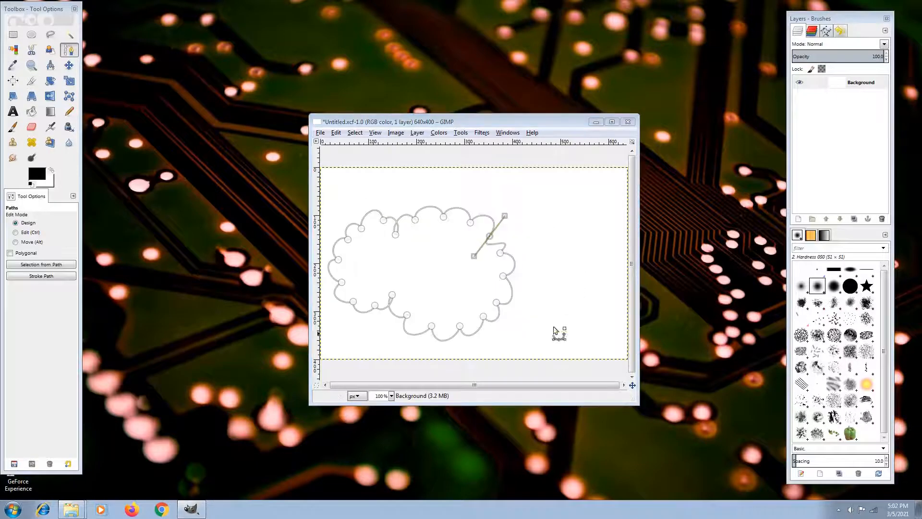
Fine-tune the anchor handles of the right-hand scallops on the cloud-shaped paths
drag(507, 215, 511, 235)
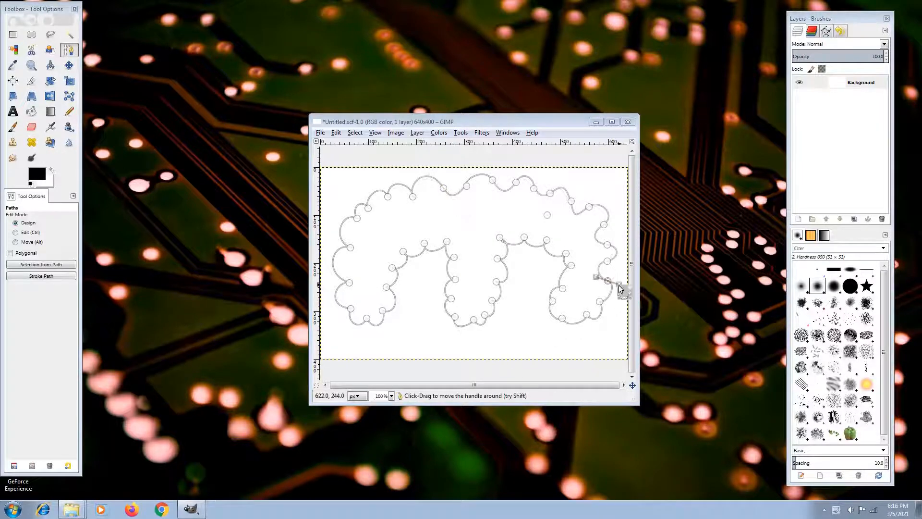
mouse_move(619, 285)
mouse_down()
mouse_move(616, 293)
mouse_move(620, 283)
mouse_up()
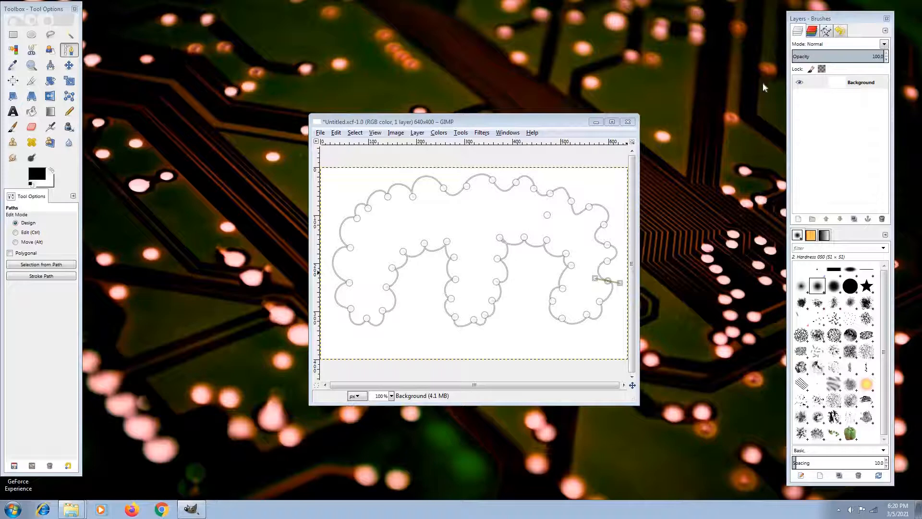
Show the list of paths, and end the current path by switching to Foreground Select and back to the Paths tool
click(826, 31)
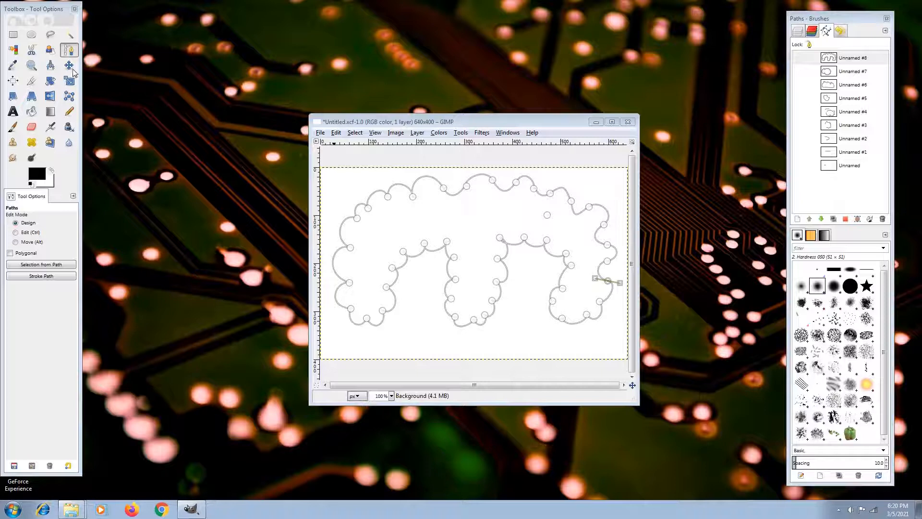
click(49, 50)
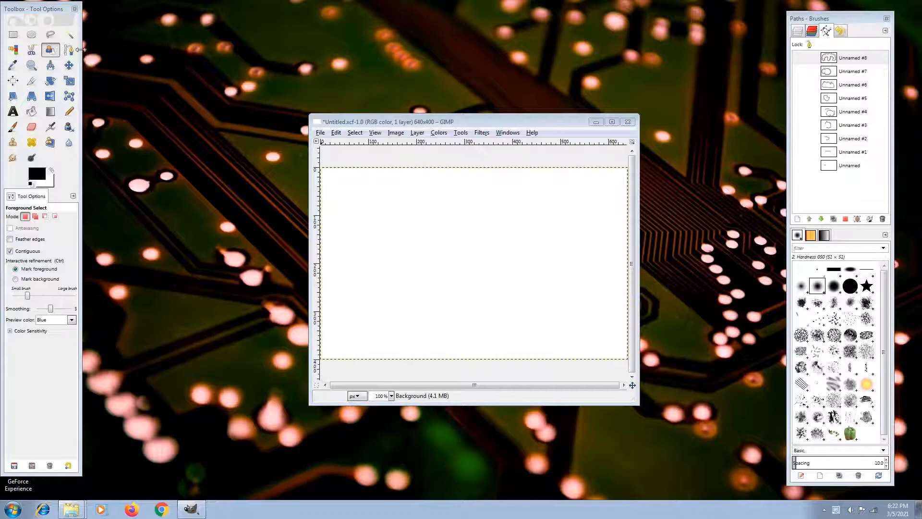
click(77, 50)
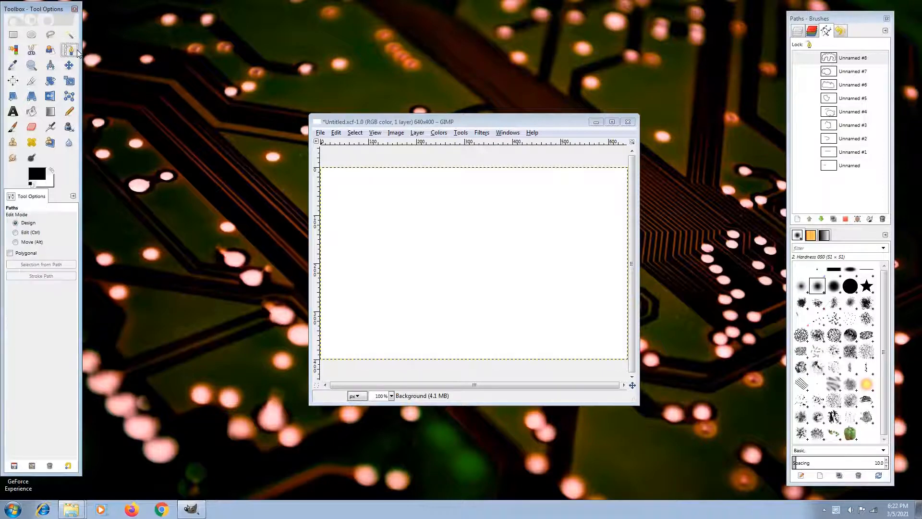
Draw a new open straight-segment path of ten anchors clockwise around the middle of the canvas
click(379, 240)
click(433, 221)
click(481, 242)
click(518, 236)
click(526, 303)
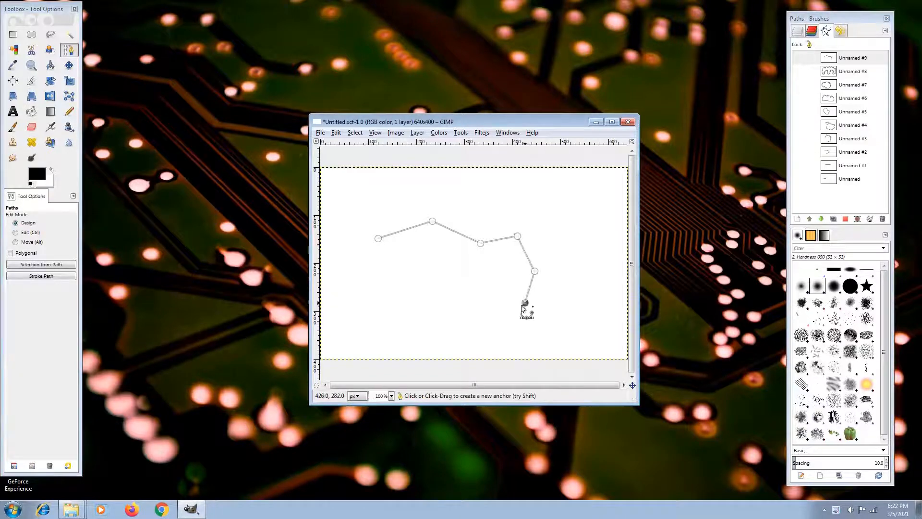
click(489, 319)
click(442, 319)
click(391, 298)
click(373, 275)
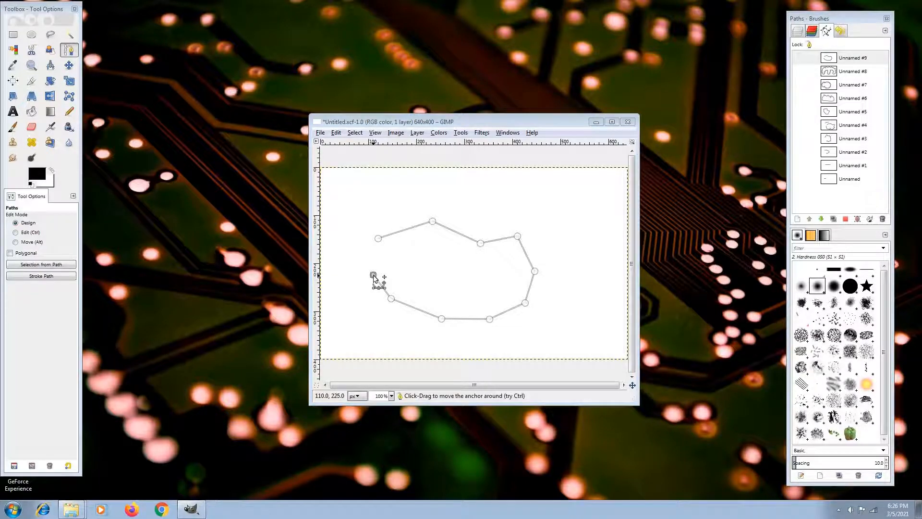
Show the older paths Unnamed #8, #7 and #6 on the canvas one by one, and hide them again
click(799, 71)
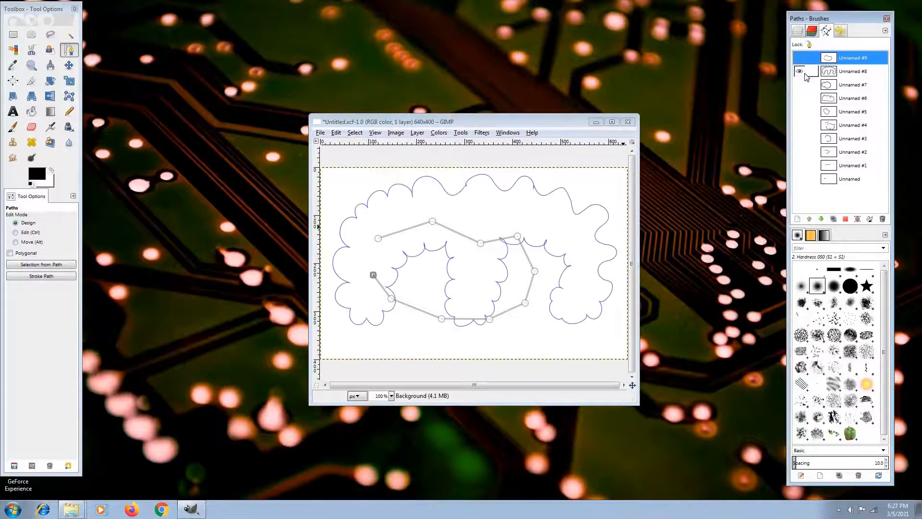
click(800, 85)
click(800, 98)
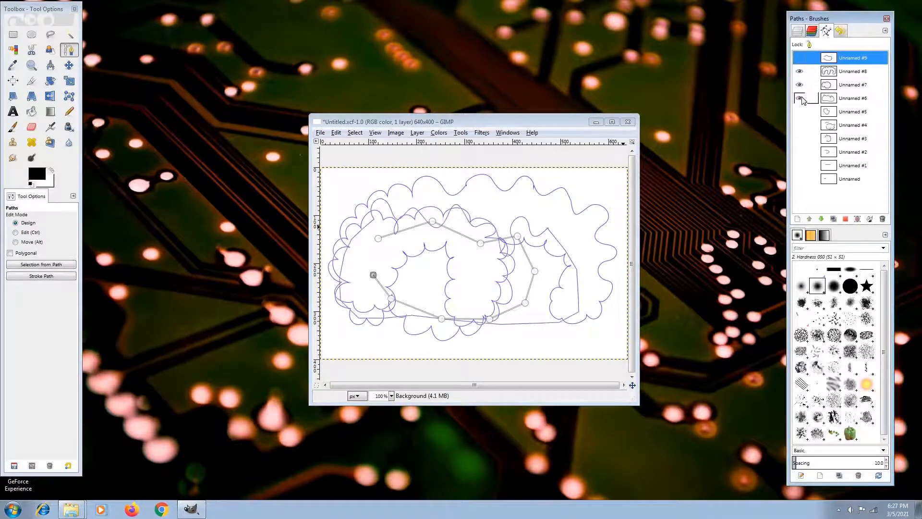
click(800, 98)
click(799, 85)
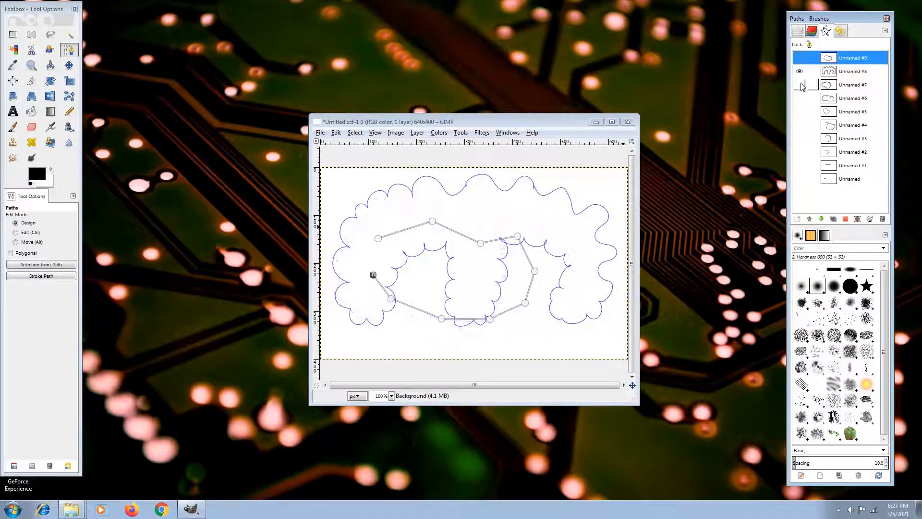
click(799, 71)
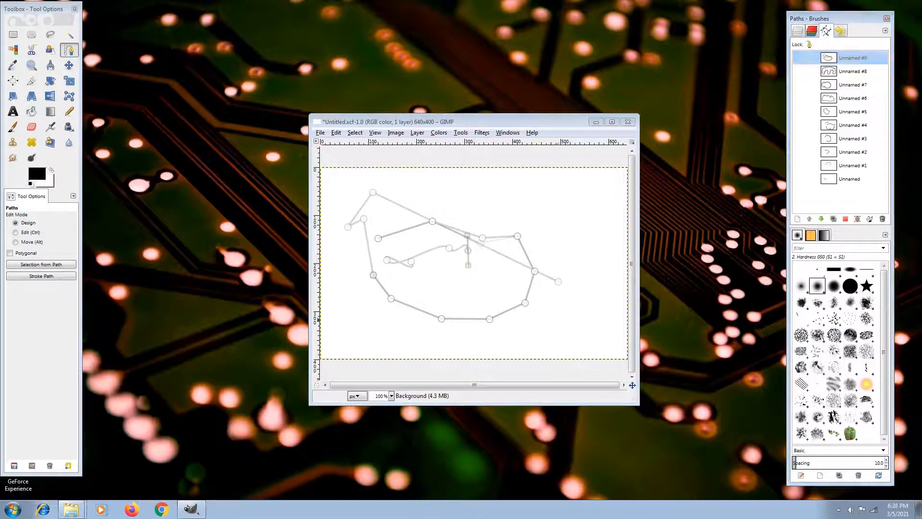
Make the oldest path, Unnamed, visible and editable, reshape its left-hand curve, and select the path Unnamed #1
click(799, 178)
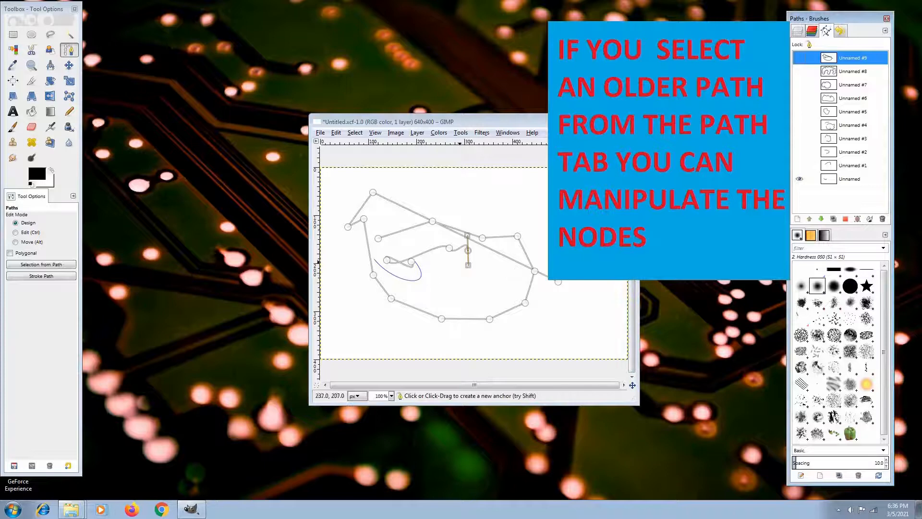
click(848, 182)
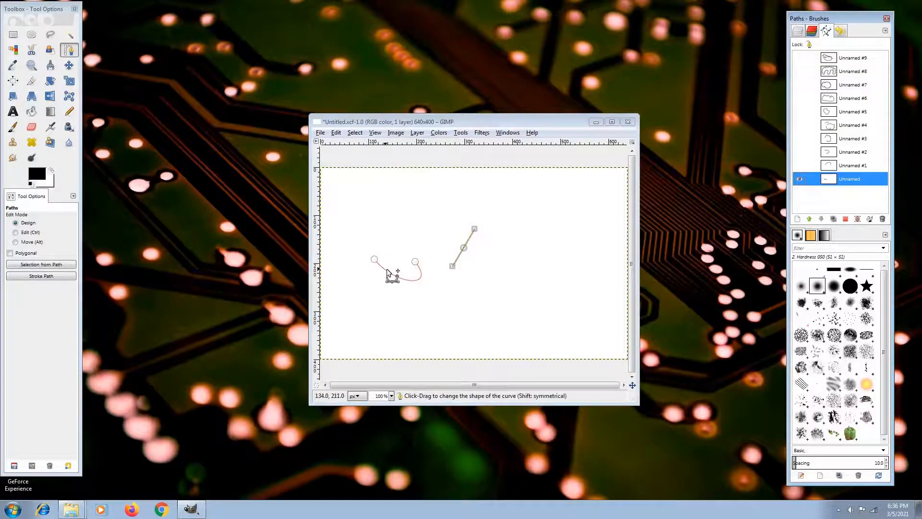
click(385, 278)
drag(384, 277, 449, 293)
click(854, 165)
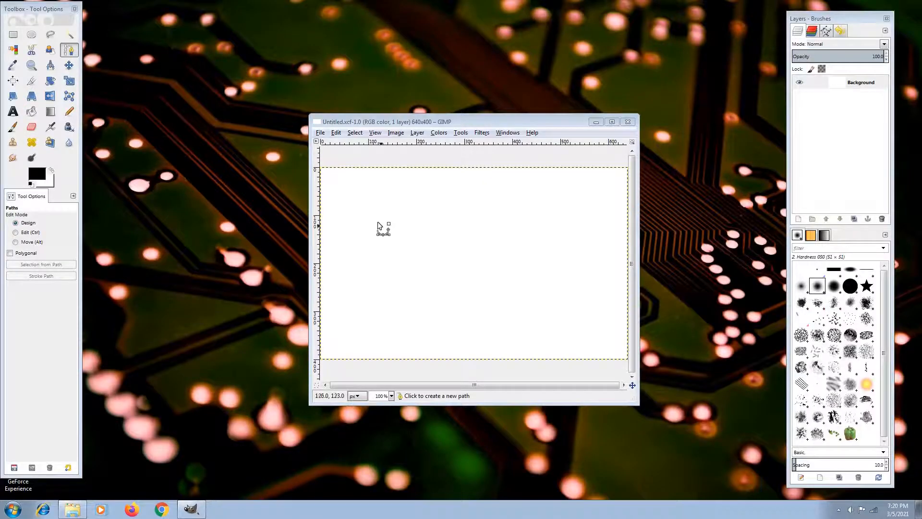
Draw a two-anchor curved path in the upper-left part of the blank canvas and convert it to a selection
click(378, 221)
drag(456, 248, 474, 315)
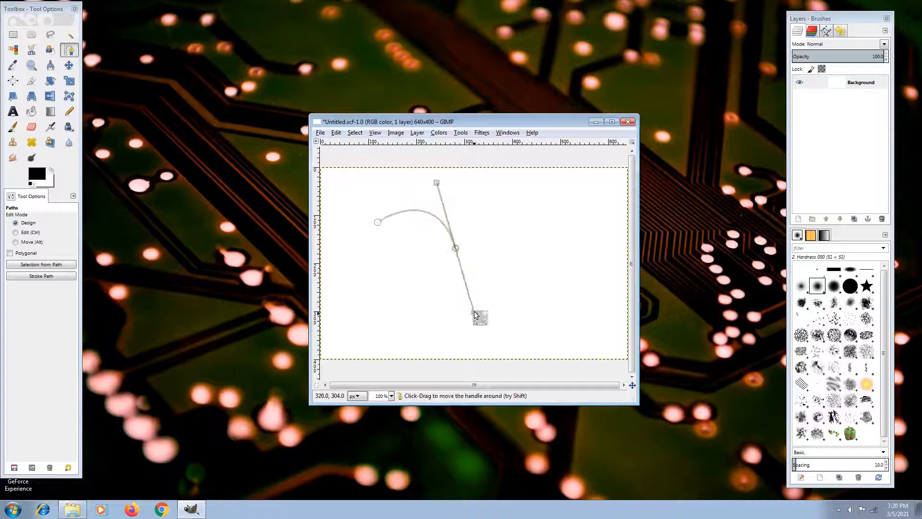
click(67, 264)
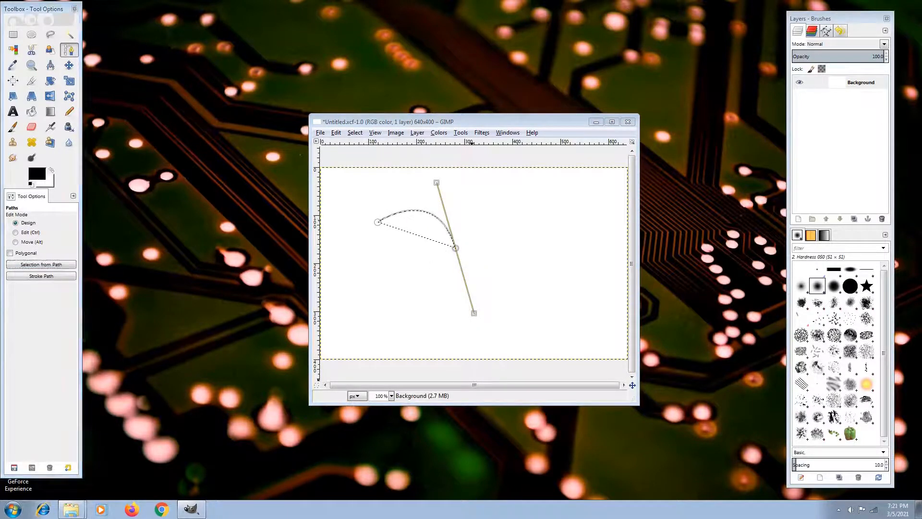
Bucket-fill the curved selection with black, and refill it using green 00b200 as the foreground color
click(31, 111)
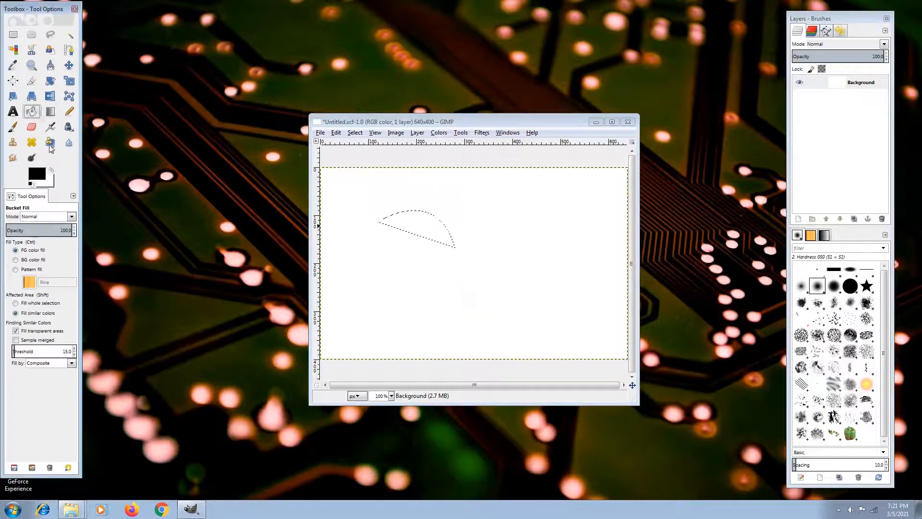
click(422, 220)
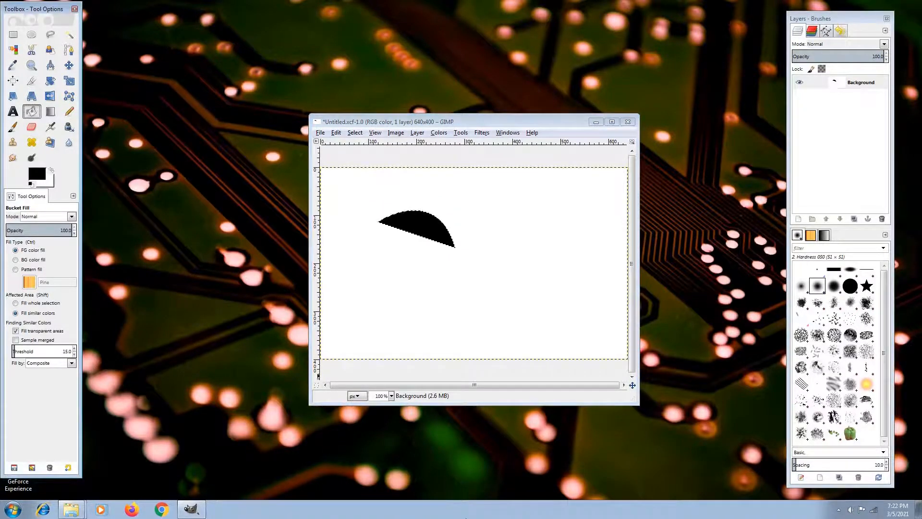
click(38, 174)
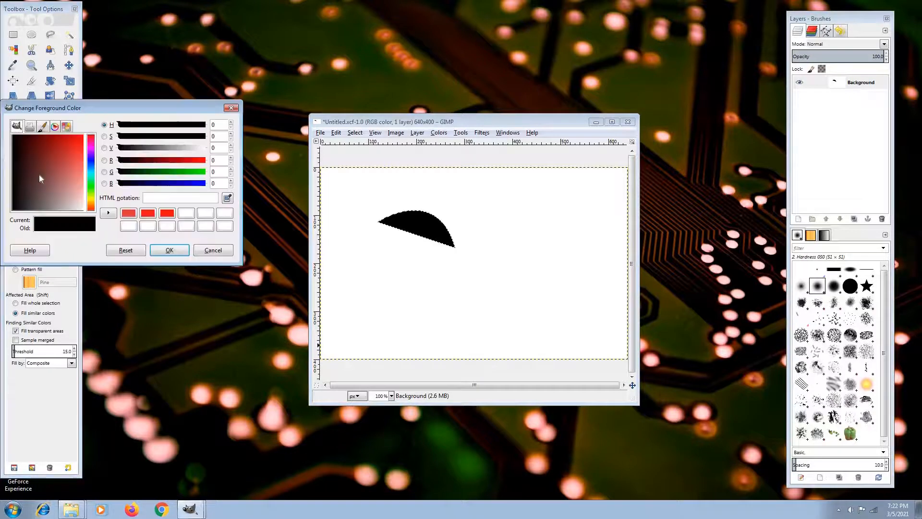
click(180, 176)
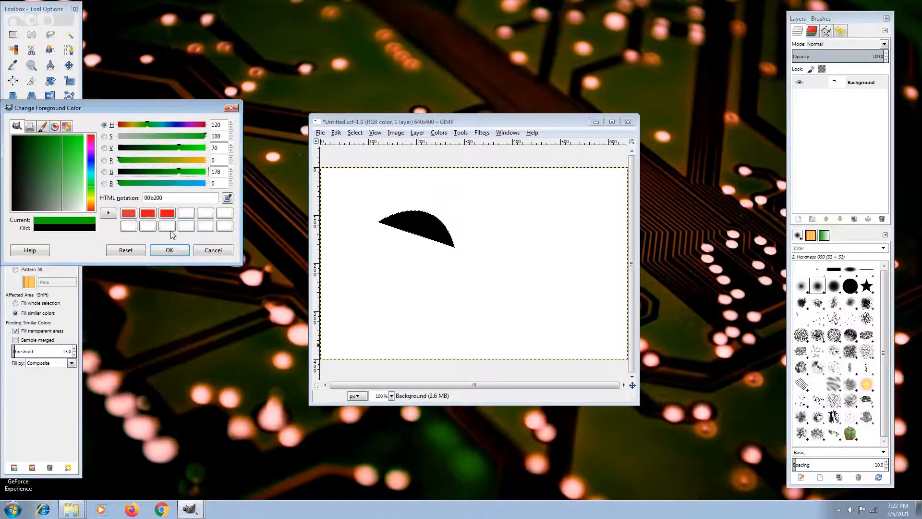
click(171, 251)
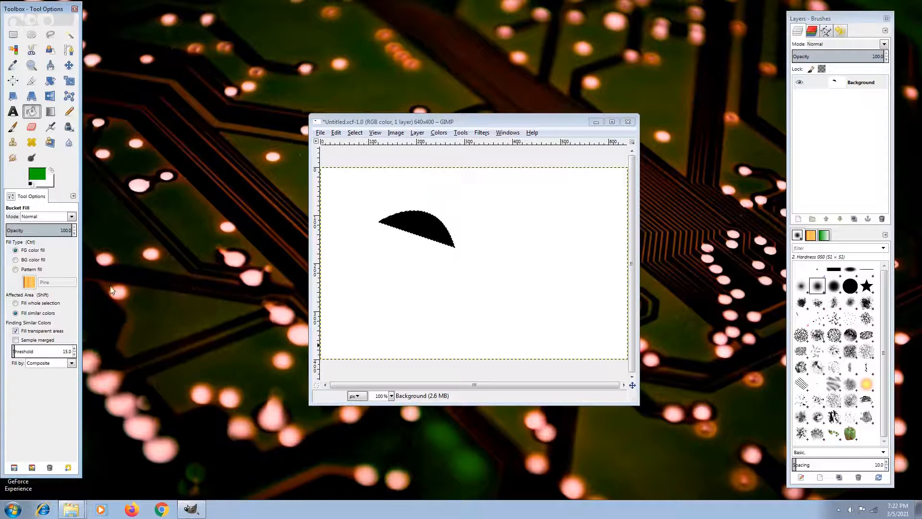
click(415, 222)
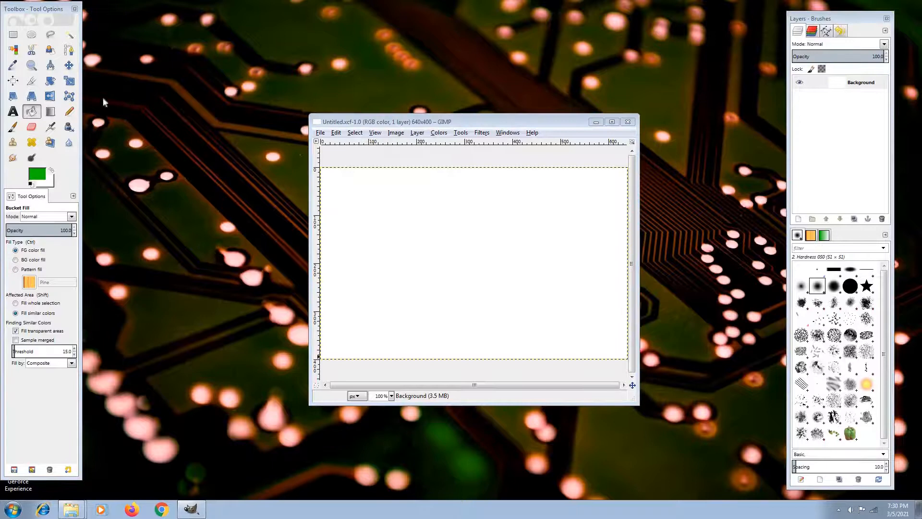
Draw a larger two-anchor curved path with the Paths tool, arching from the upper left to right of the canvas centre
click(69, 57)
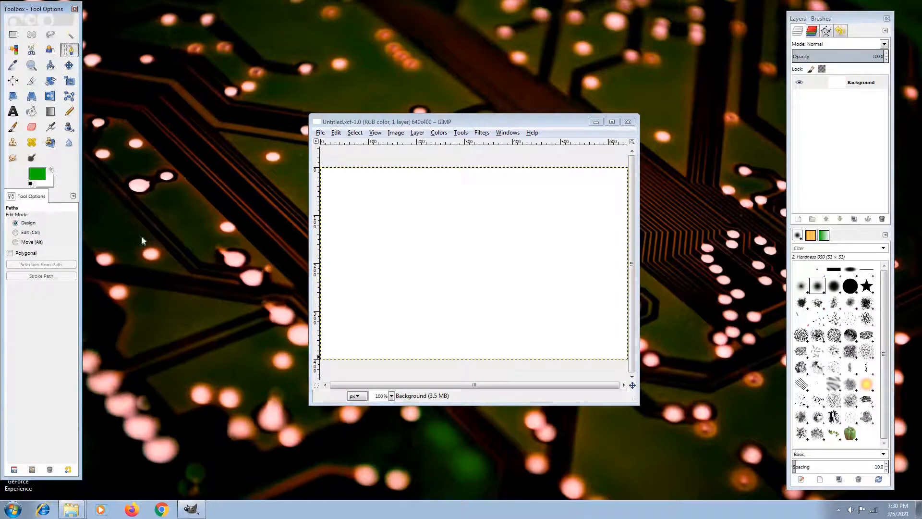
click(381, 215)
drag(505, 256, 548, 343)
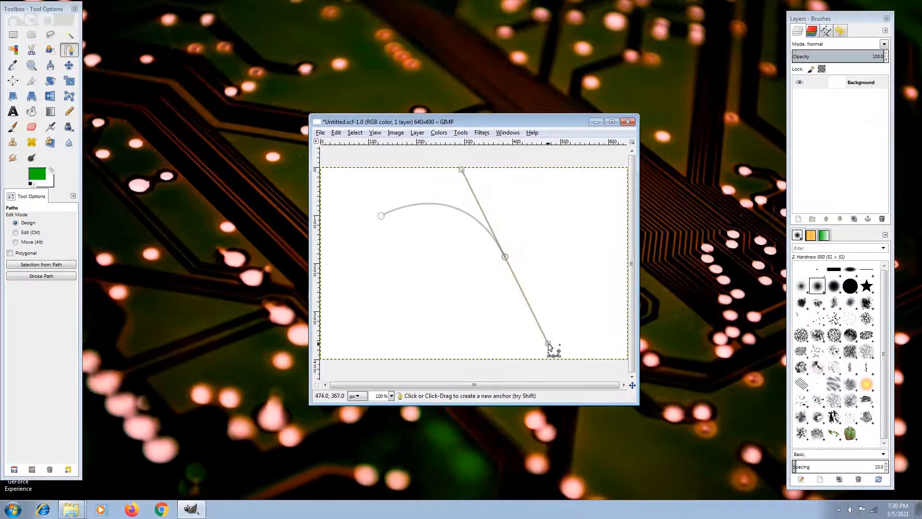
Stroke the arching path with a 6 px antialiased solid green line, and nudge the path in Move mode
click(74, 277)
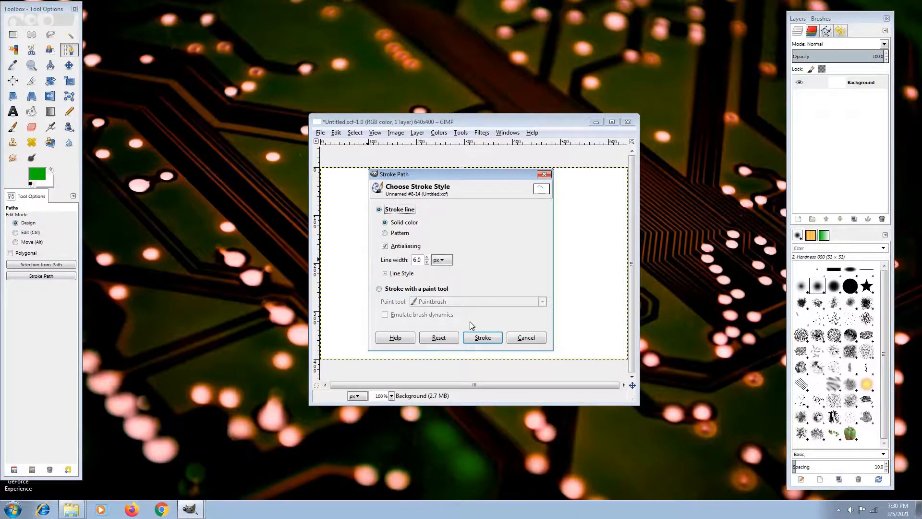
click(482, 337)
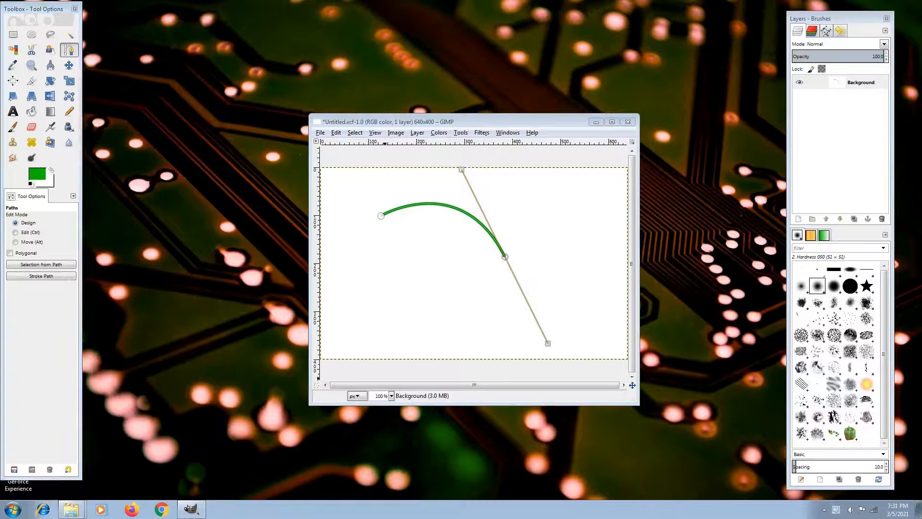
click(15, 243)
mouse_move(495, 241)
mouse_down()
mouse_move(547, 226)
mouse_move(460, 282)
mouse_move(473, 261)
mouse_move(536, 226)
mouse_move(507, 288)
mouse_move(507, 249)
mouse_up()
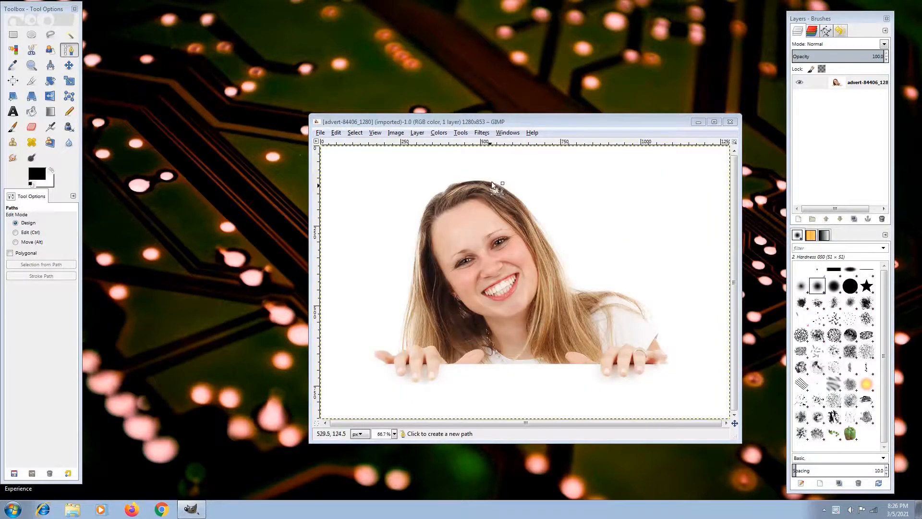
Start a path along the top of the woman's hair with two anchors and bend the segment to follow the outline
click(492, 181)
click(512, 194)
drag(503, 187, 503, 185)
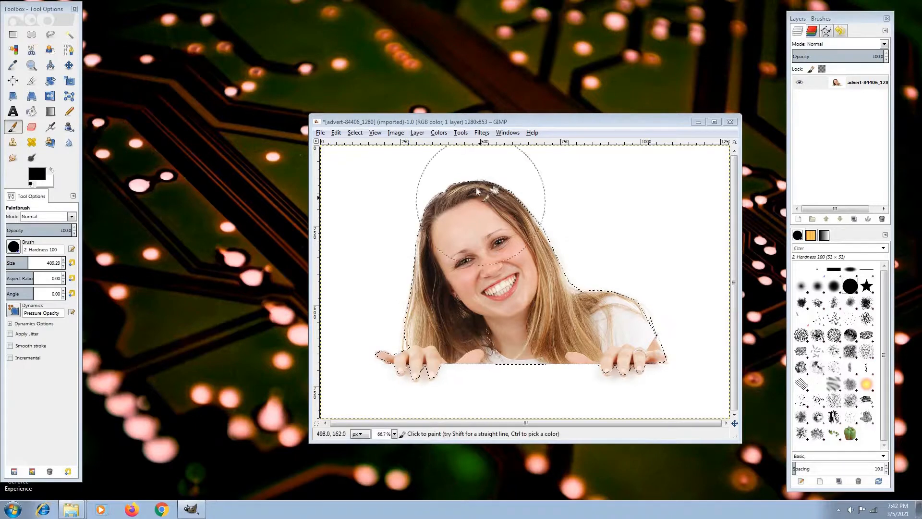
Paint black with a large hard brush across the selection around the woman
click(475, 205)
mouse_move(453, 206)
mouse_down()
mouse_move(397, 258)
mouse_move(509, 210)
mouse_move(416, 302)
mouse_move(398, 352)
mouse_move(555, 281)
mouse_move(616, 305)
mouse_move(591, 360)
mouse_up()
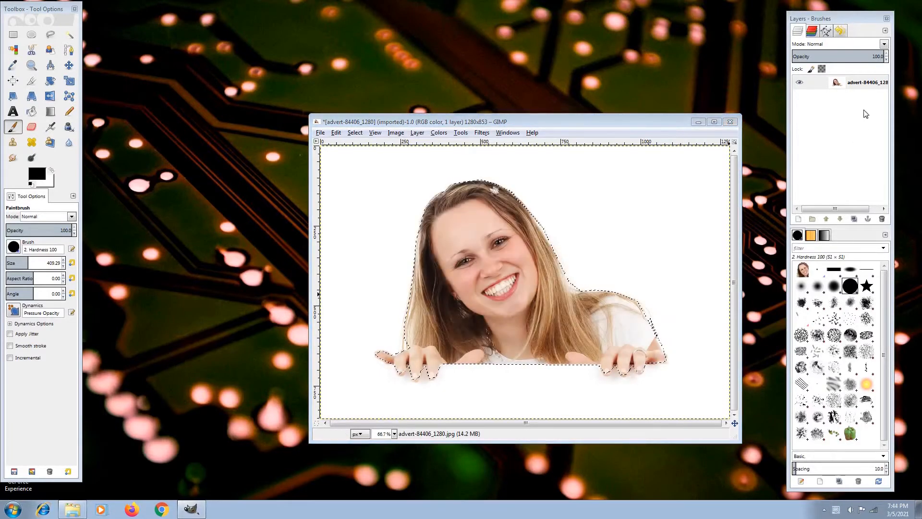
Copy the selected woman from the photo layer and open the image concert-2527495_1280.jpg
click(867, 84)
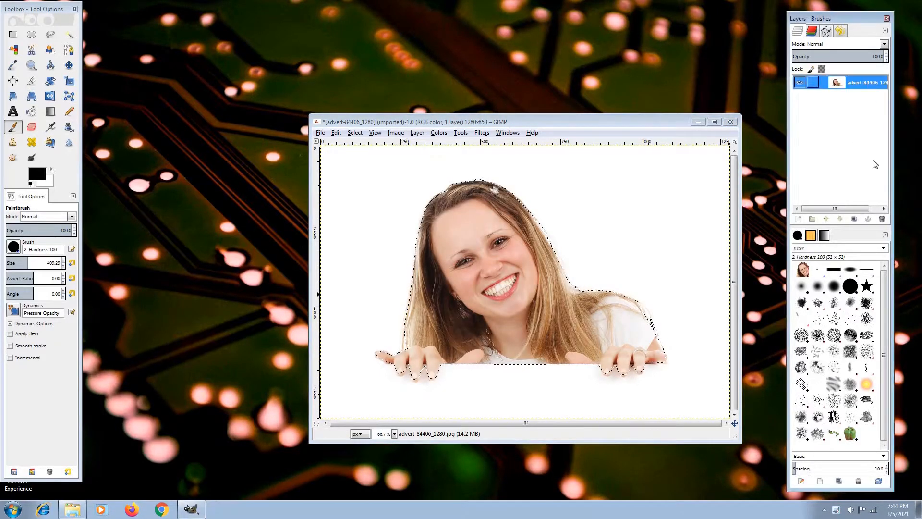
key(ctrl+c)
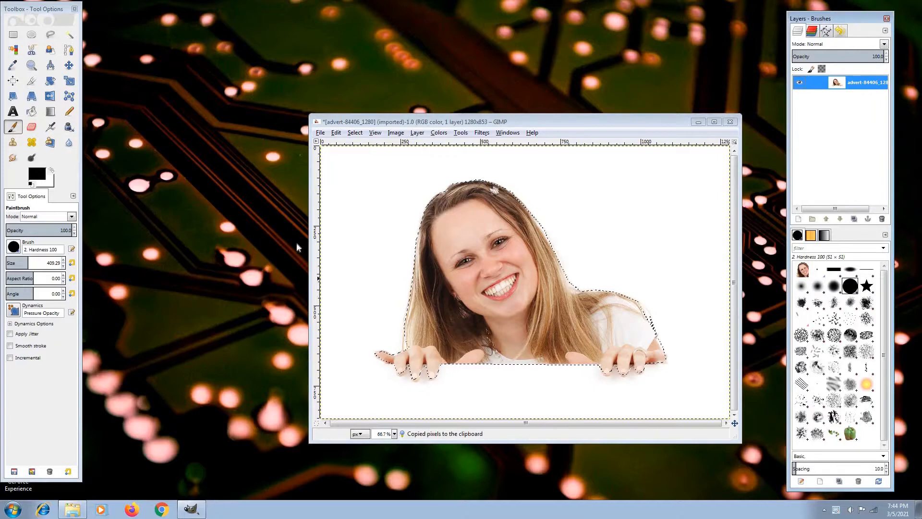
click(321, 135)
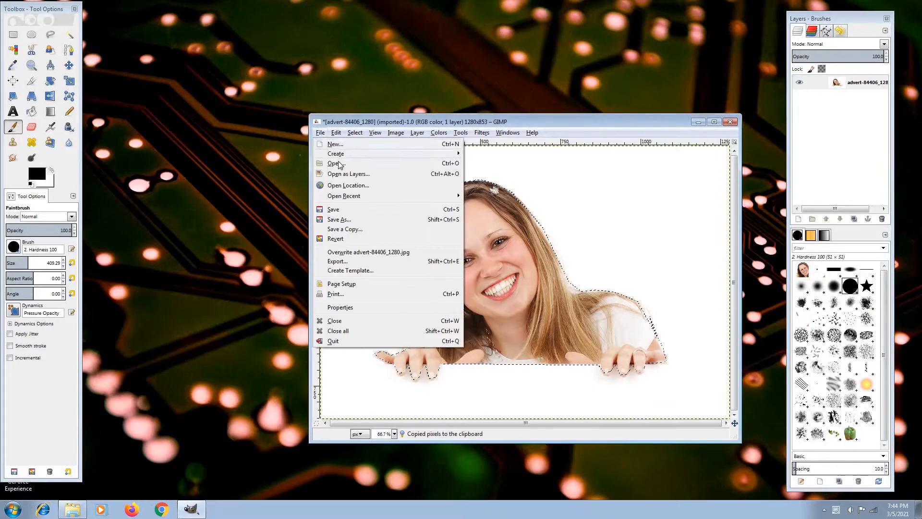
click(339, 163)
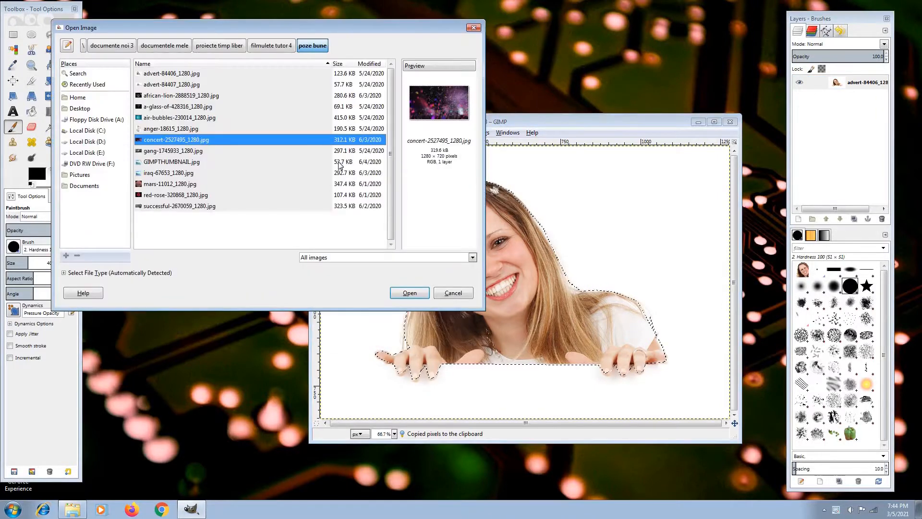
click(421, 295)
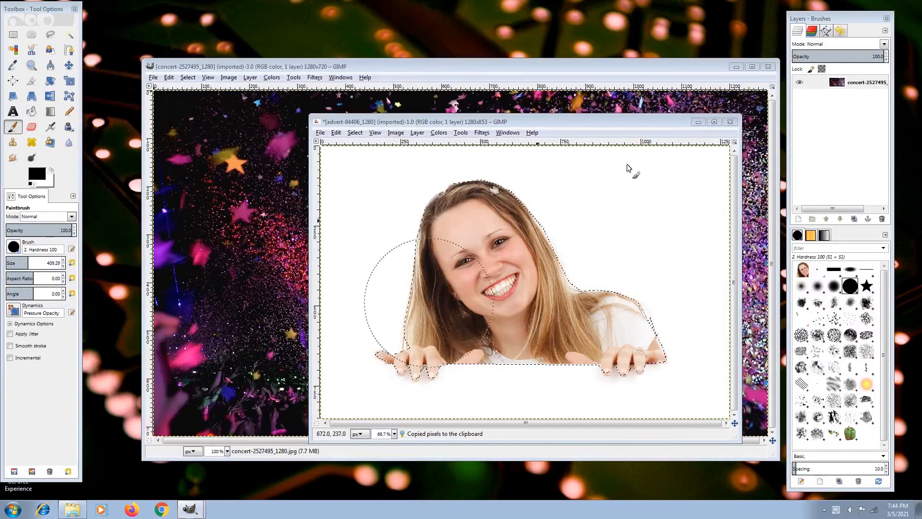
Paste the copied woman into the concert image and move her to its lower-right area
click(579, 68)
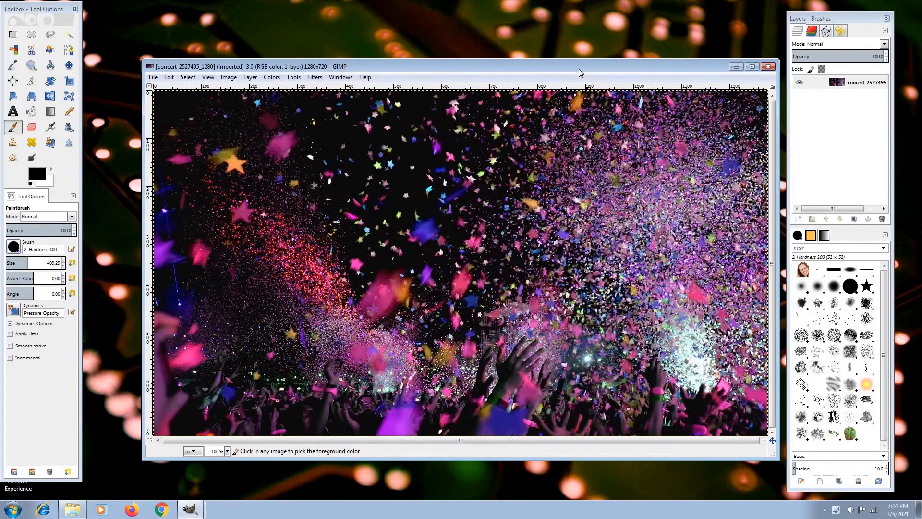
key(ctrl+v)
click(68, 65)
drag(420, 226, 606, 291)
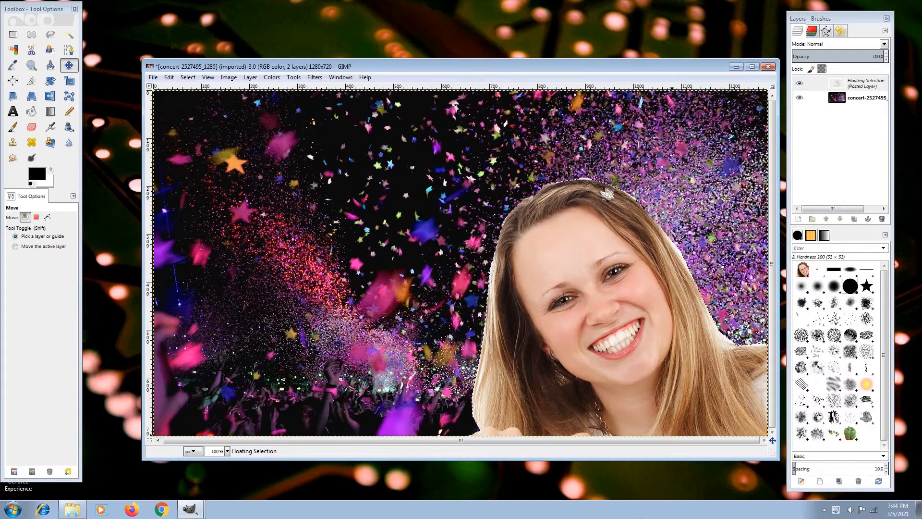